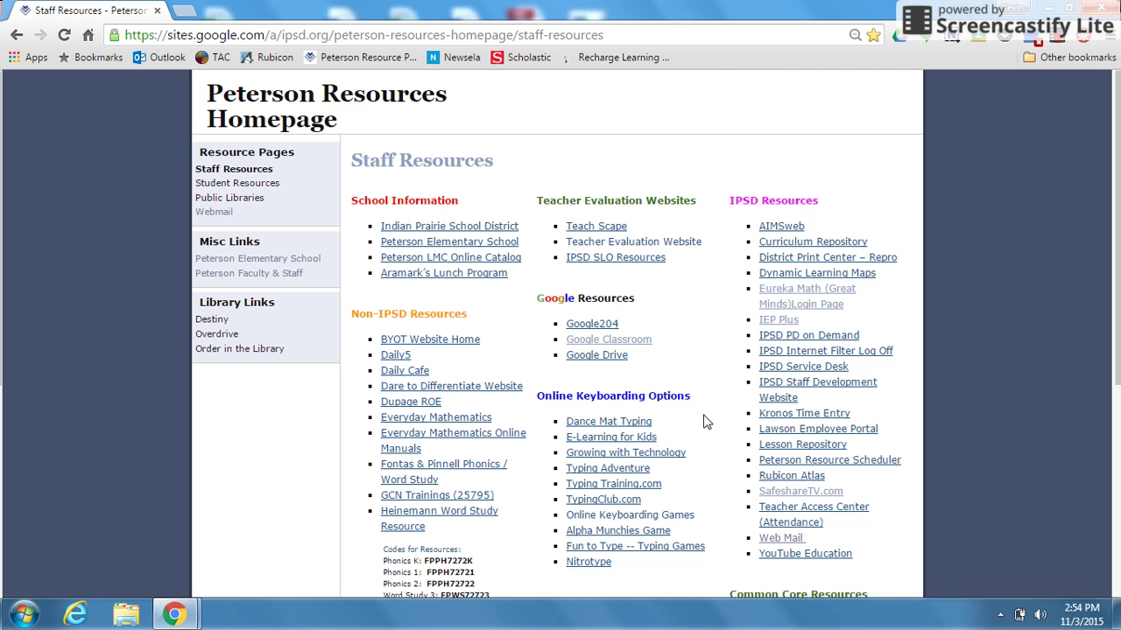
- Go to drive.google.com, then expand the My Drive folder tree and collapse it again
click(556, 38)
text(drive.google)
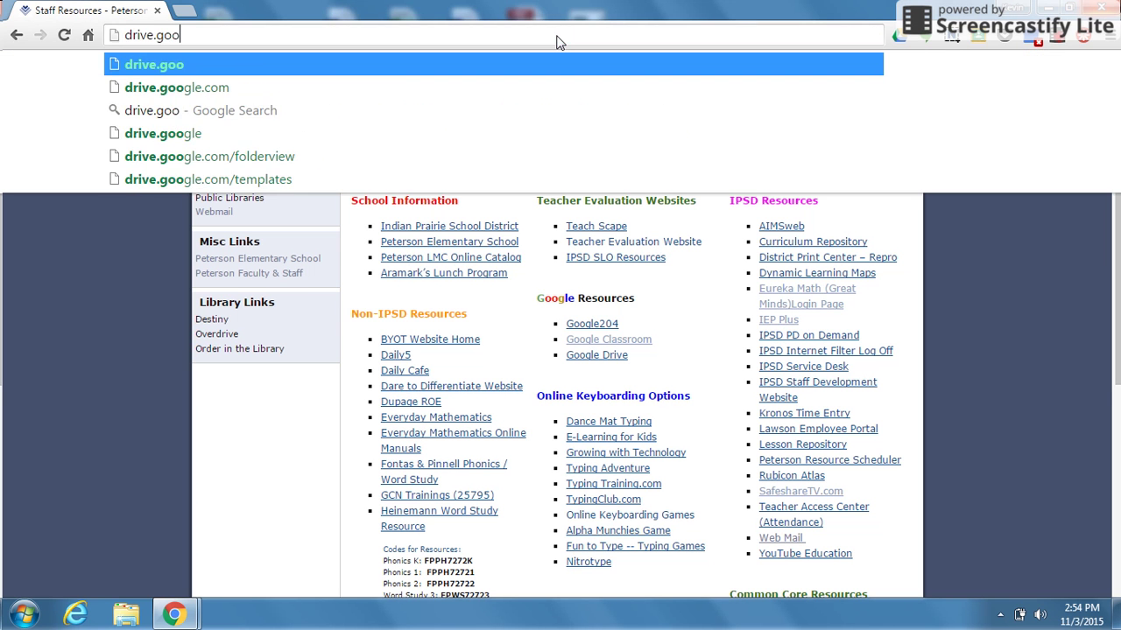
text(.com)
key(Return)
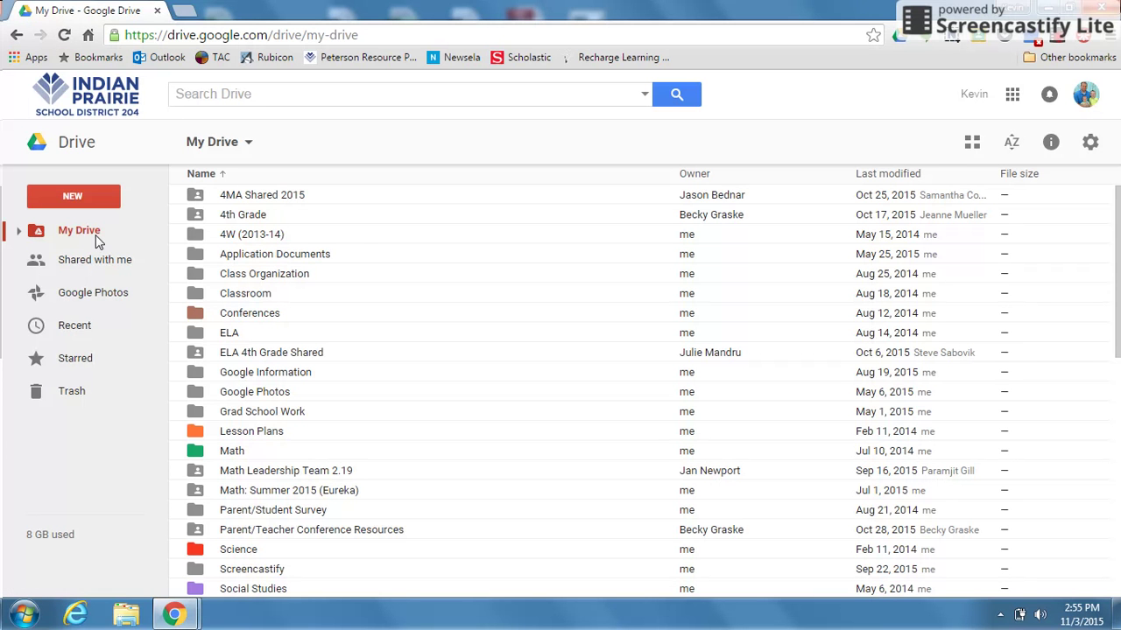
click(16, 233)
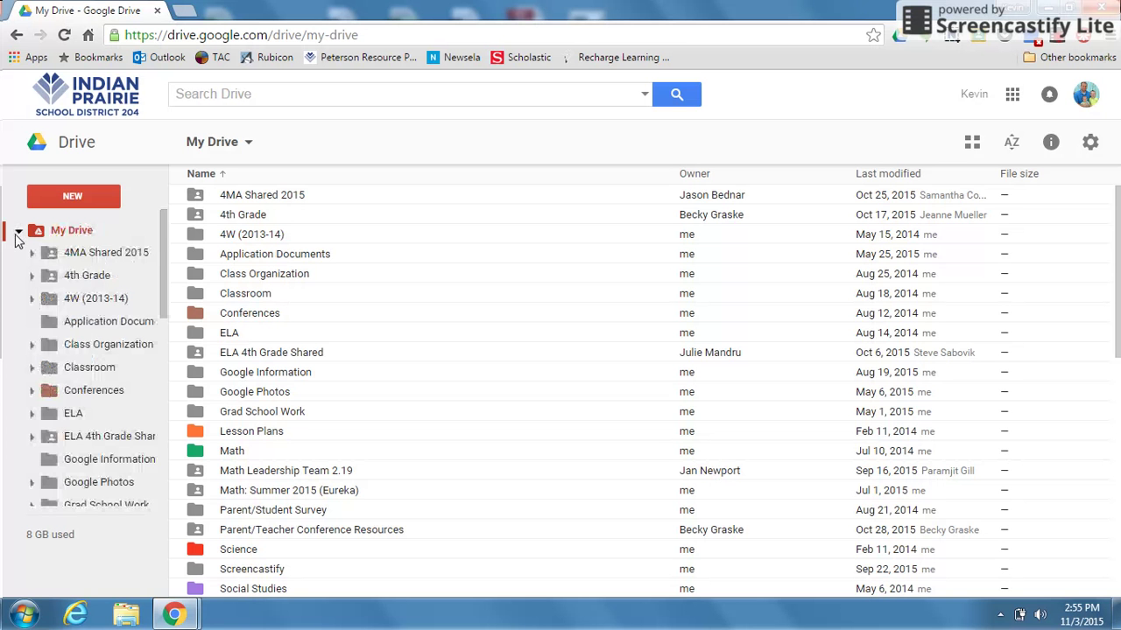
click(16, 233)
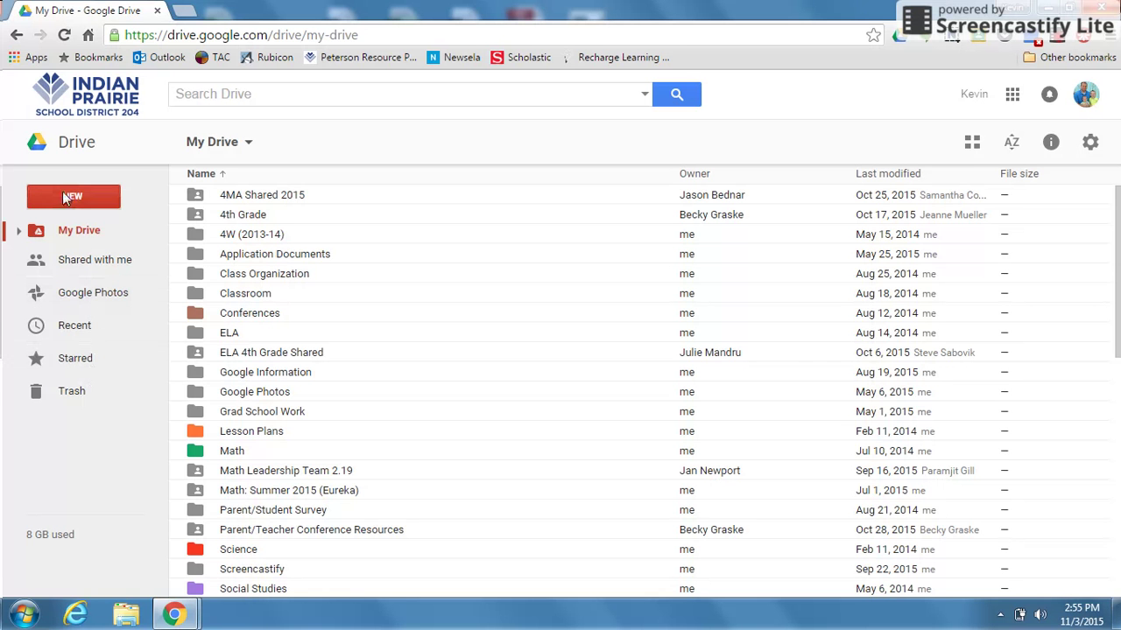
- Search Drive for unit 3, then replace the query with title: "unit 3" to match file titles only
click(227, 93)
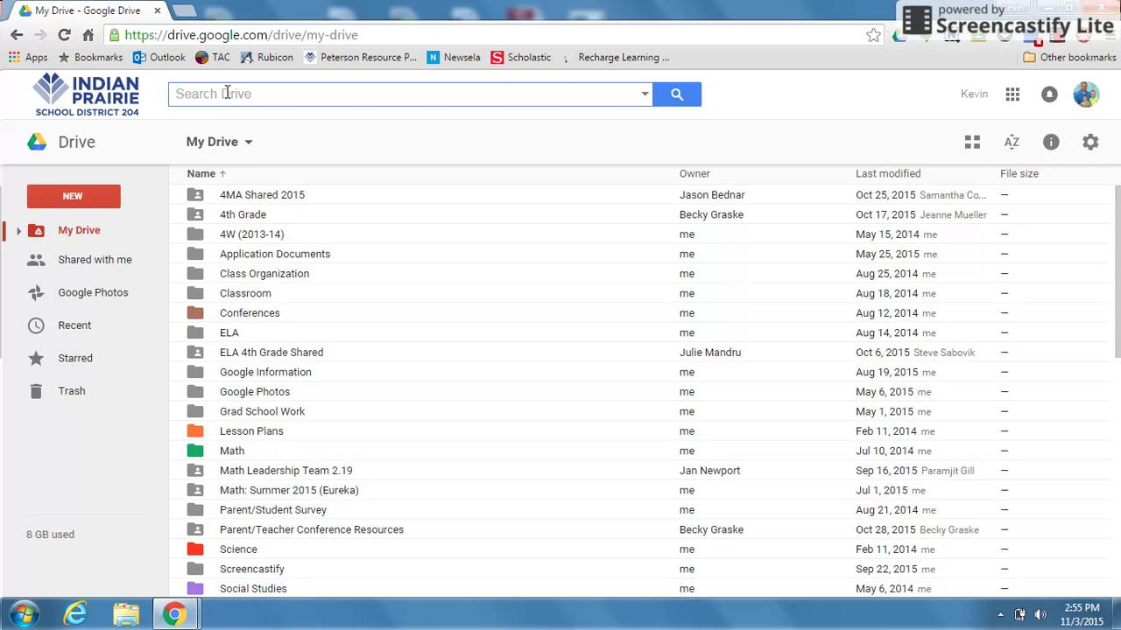
text(unit 3)
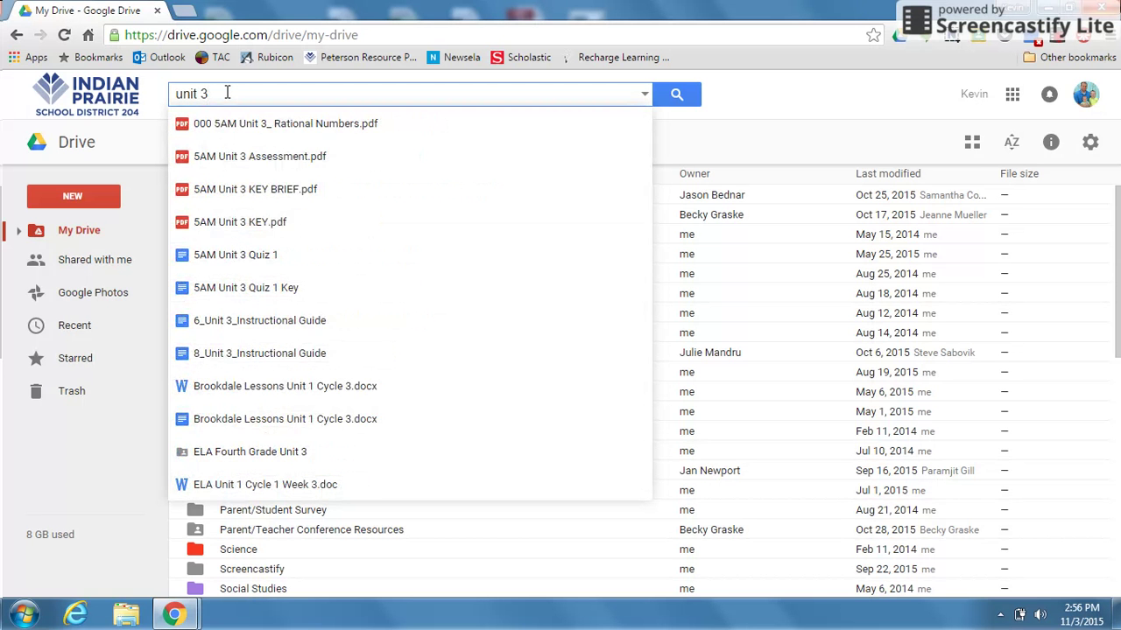
key(BackSpace)
key(BackSpace)
key(BackSpace)
key(BackSpace)
key(BackSpace)
key(BackSpace)
text(title:)
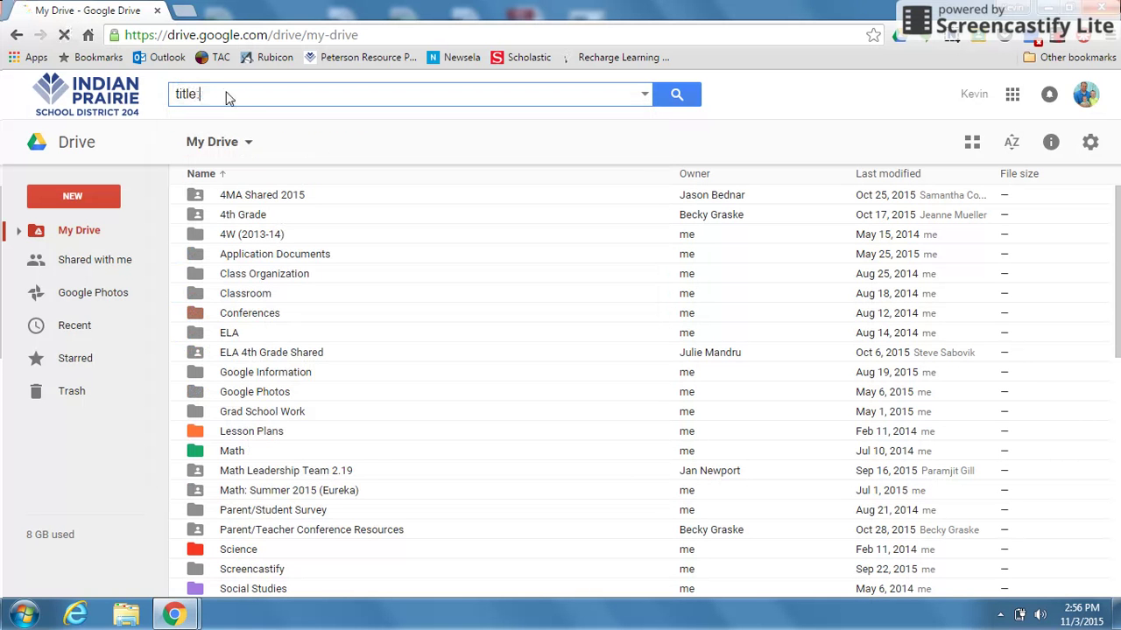
key(Return)
text("unit 3")
key(Return)
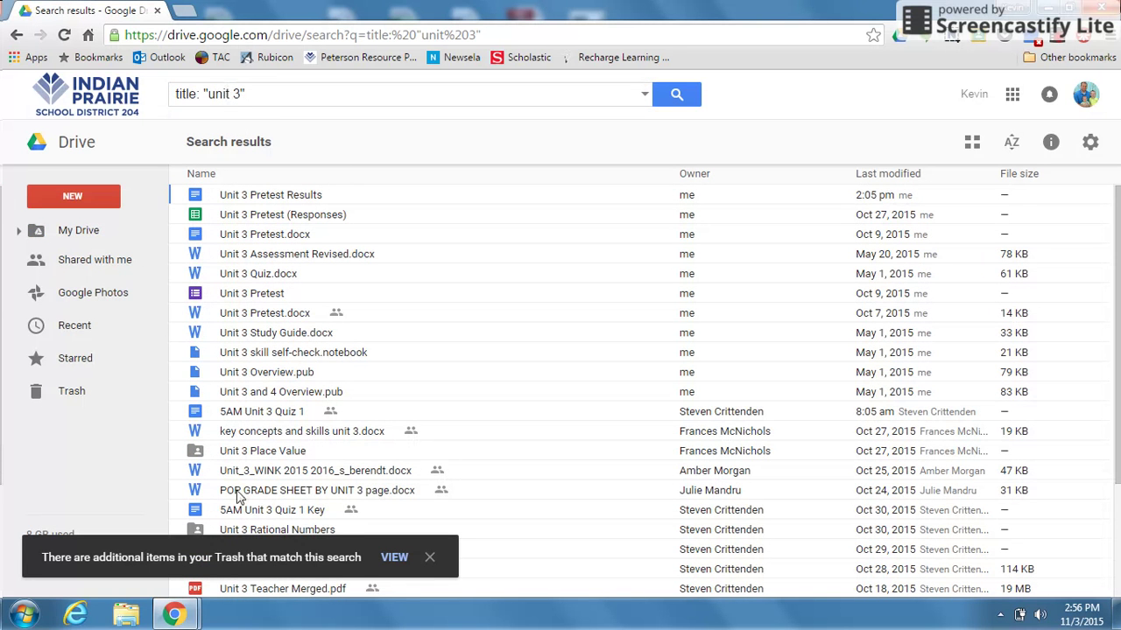
- Return to My Drive and browse through Math, 5th Grade and Grade 5 Math to the Math Quizzes Grade 5 folder
click(79, 233)
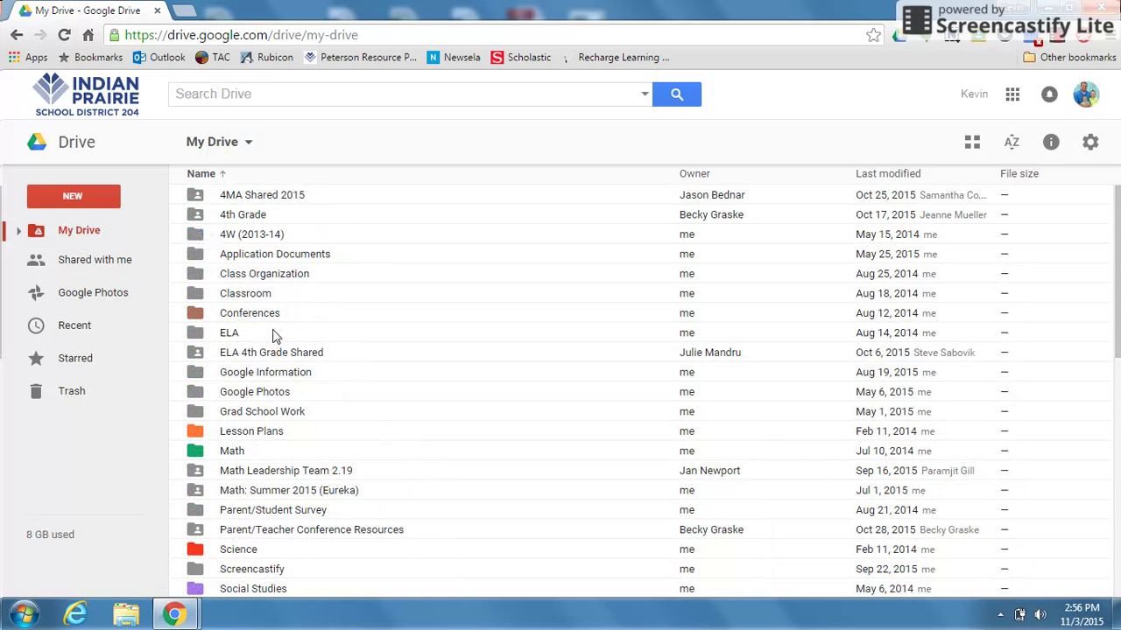
double_click(235, 457)
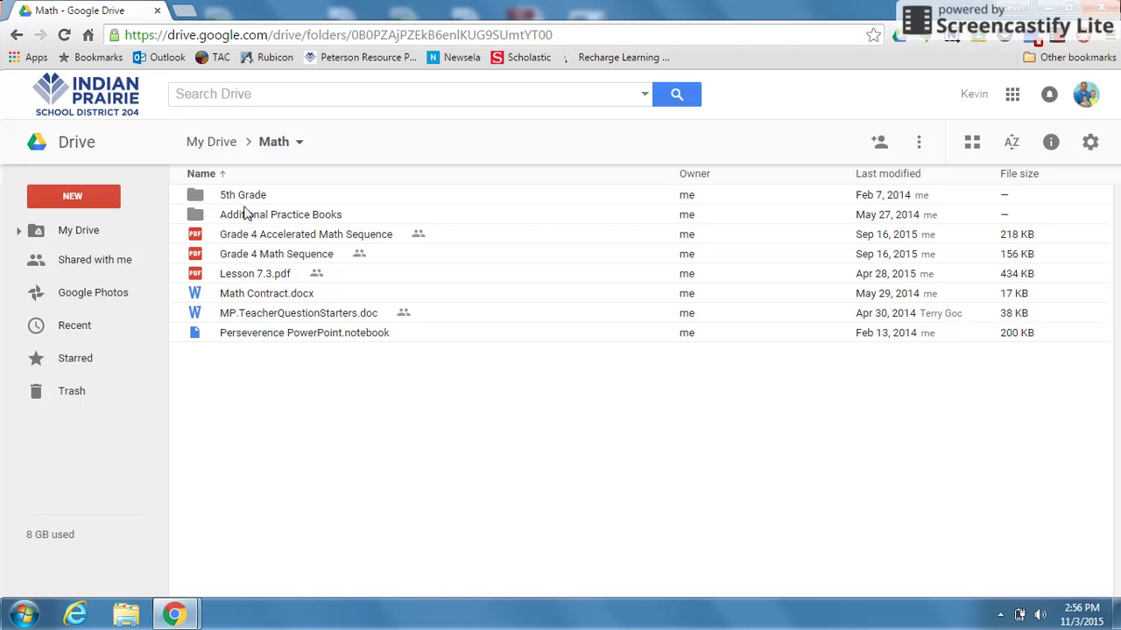
double_click(249, 200)
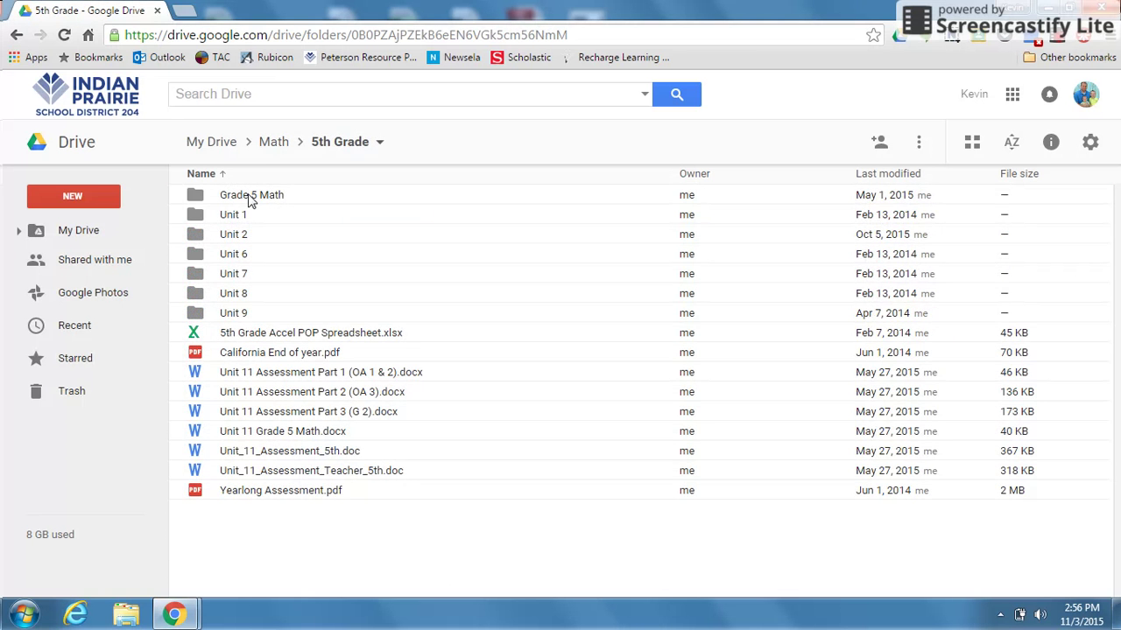
double_click(249, 197)
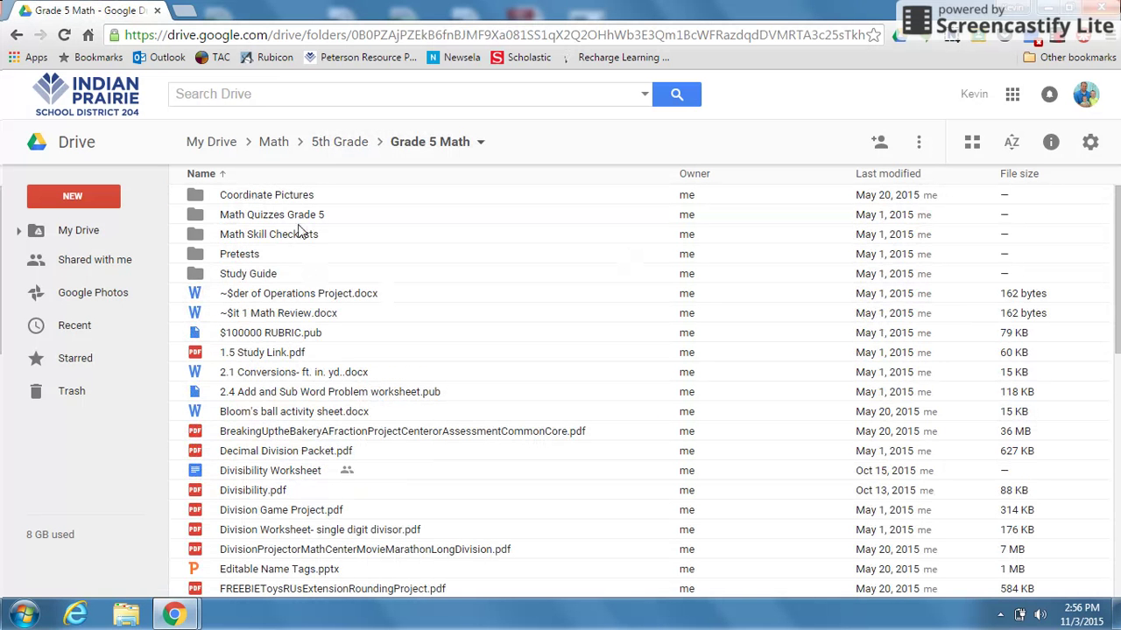
double_click(282, 216)
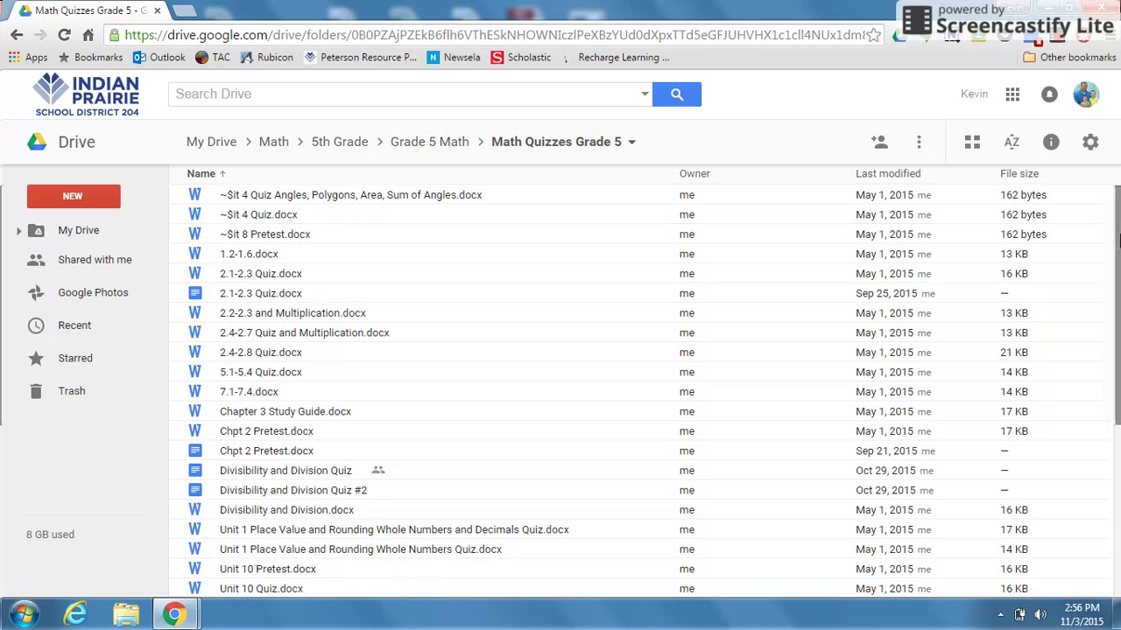
mouse_move(1119, 238)
mouse_down()
mouse_move(1118, 303)
mouse_move(1118, 237)
mouse_up()
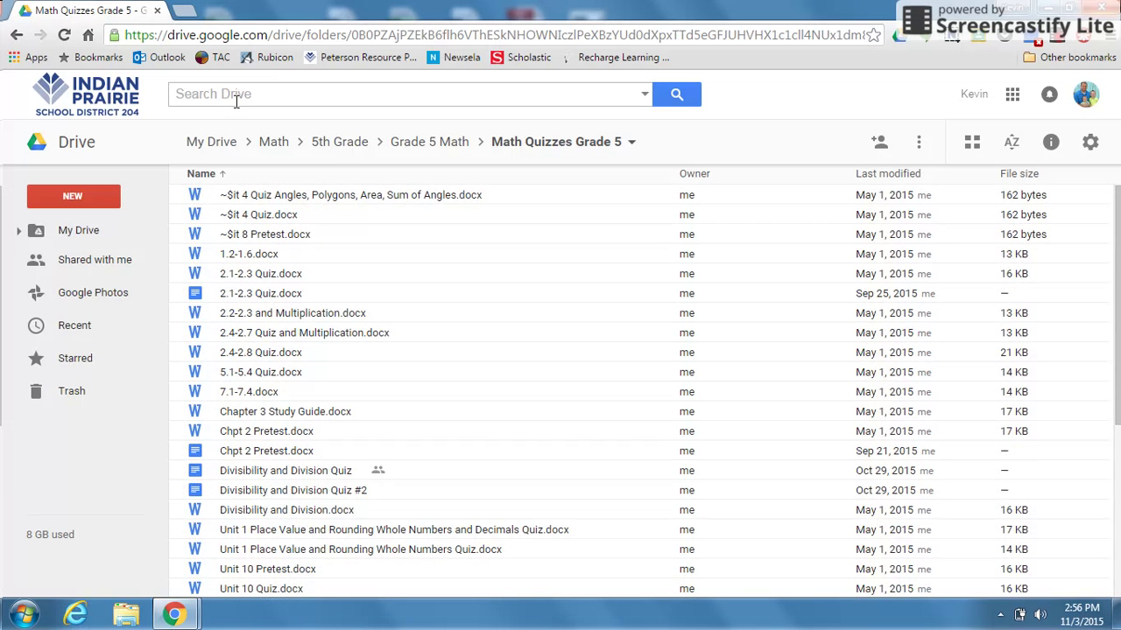
- Create a new folder named Tech Talk Videos directly in My Drive
click(81, 231)
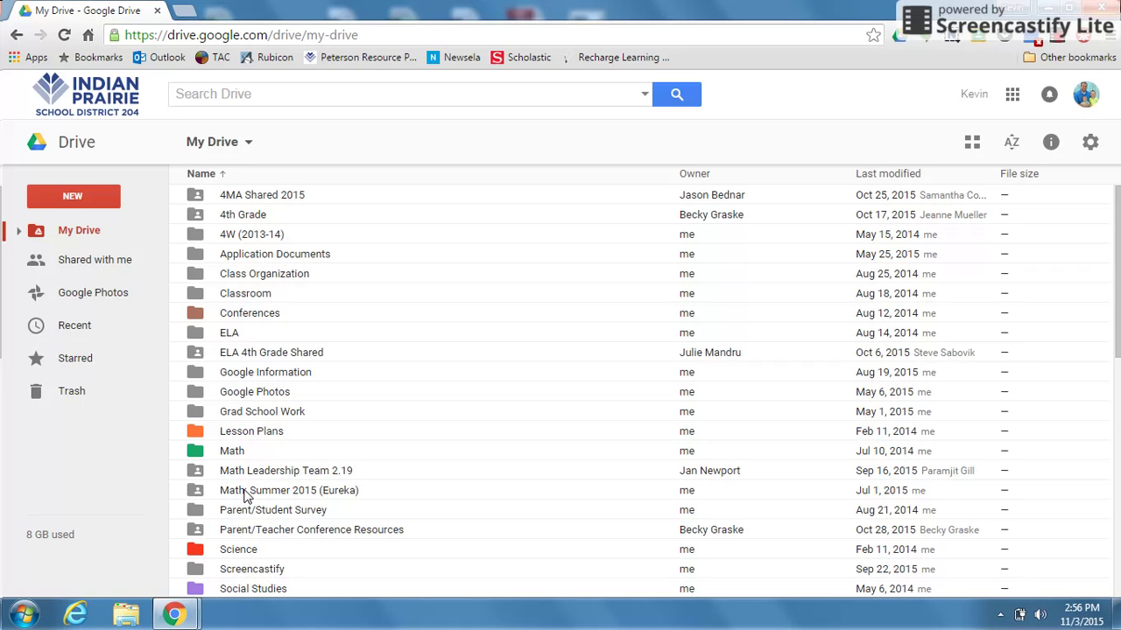
click(92, 204)
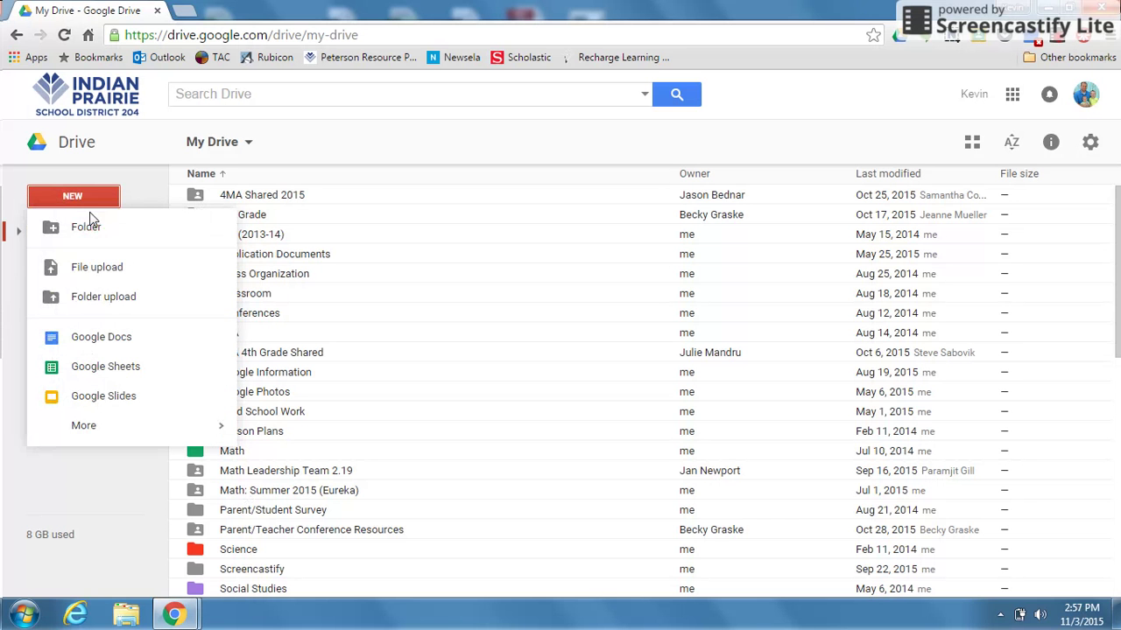
click(86, 228)
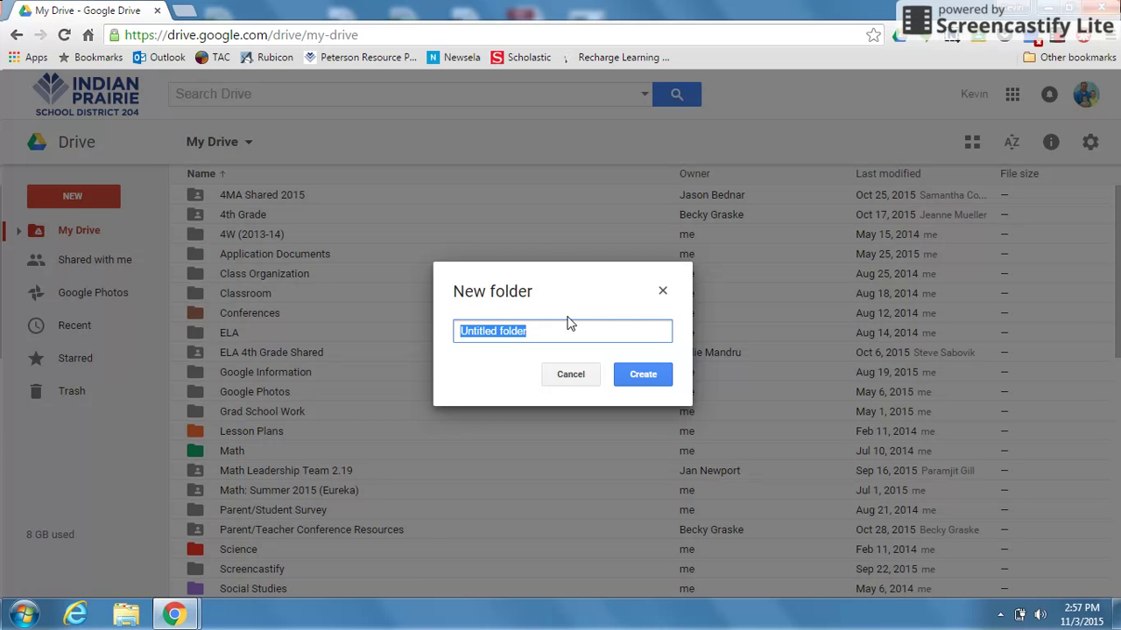
text(Tech)
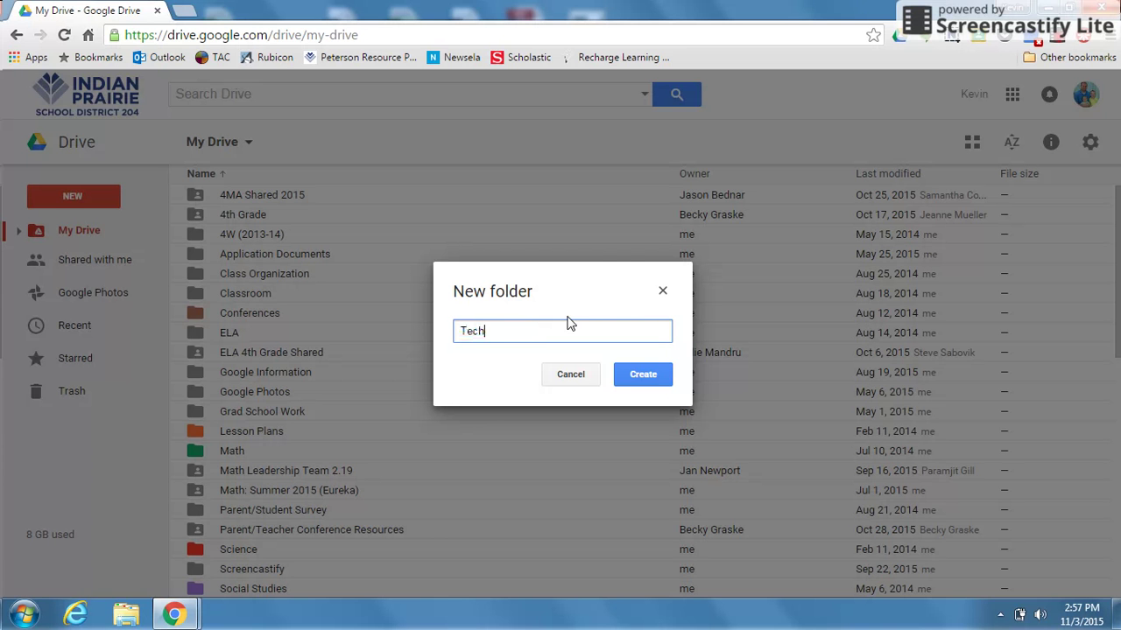
text( Talk Videos)
click(640, 378)
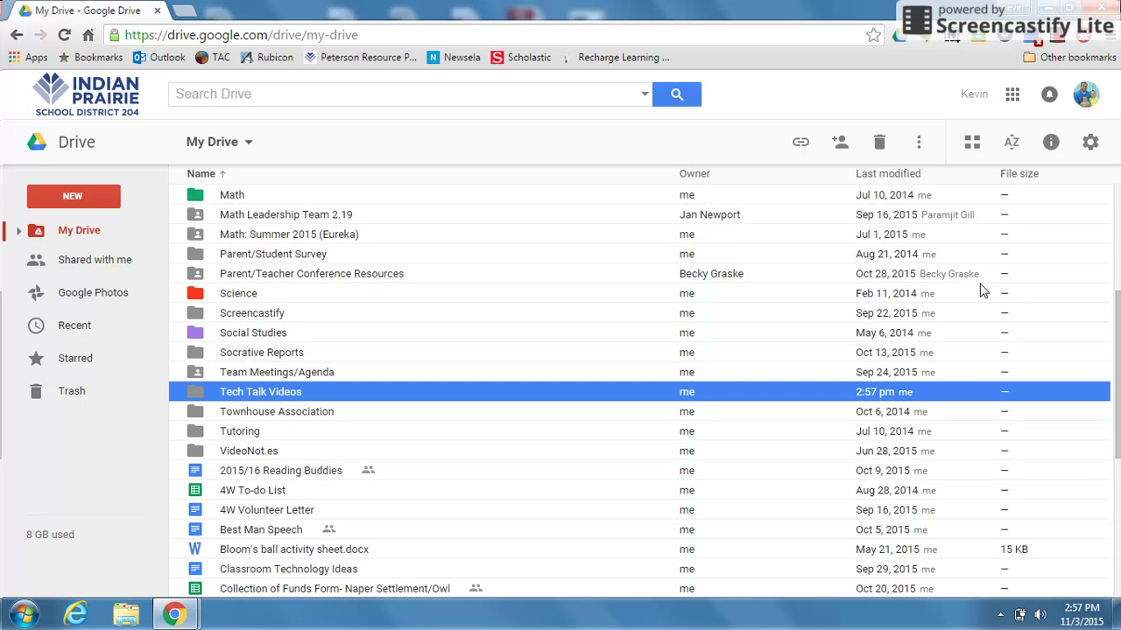
- Move the Tech PD weekly videos document from My Drive into the Tech Talk Videos folder
drag(1117, 302, 1118, 394)
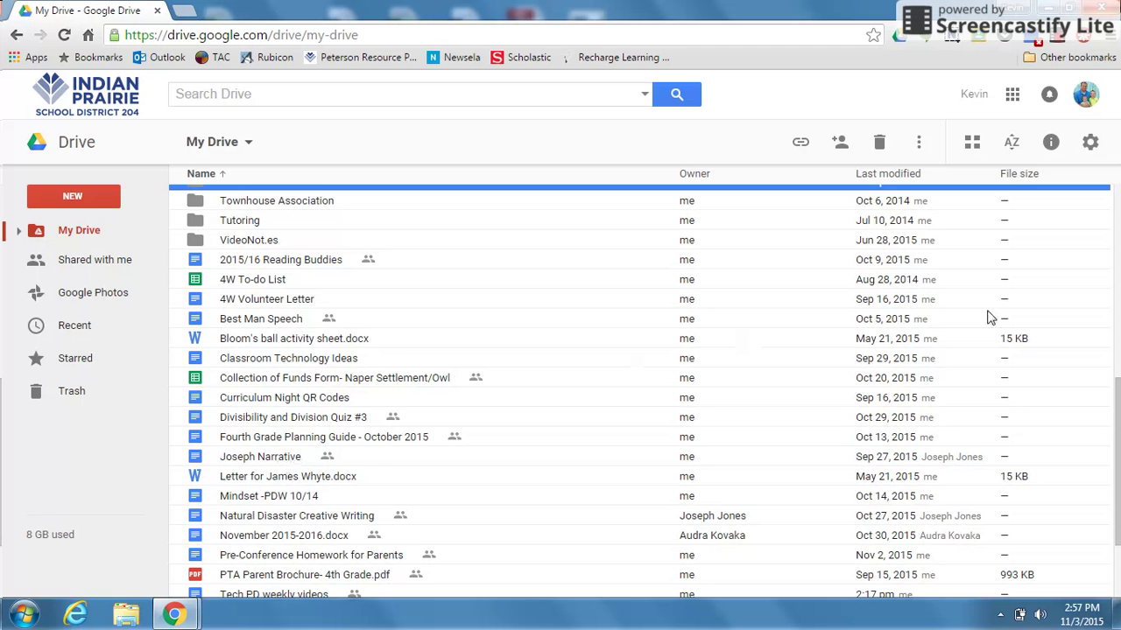
drag(1117, 391, 1118, 435)
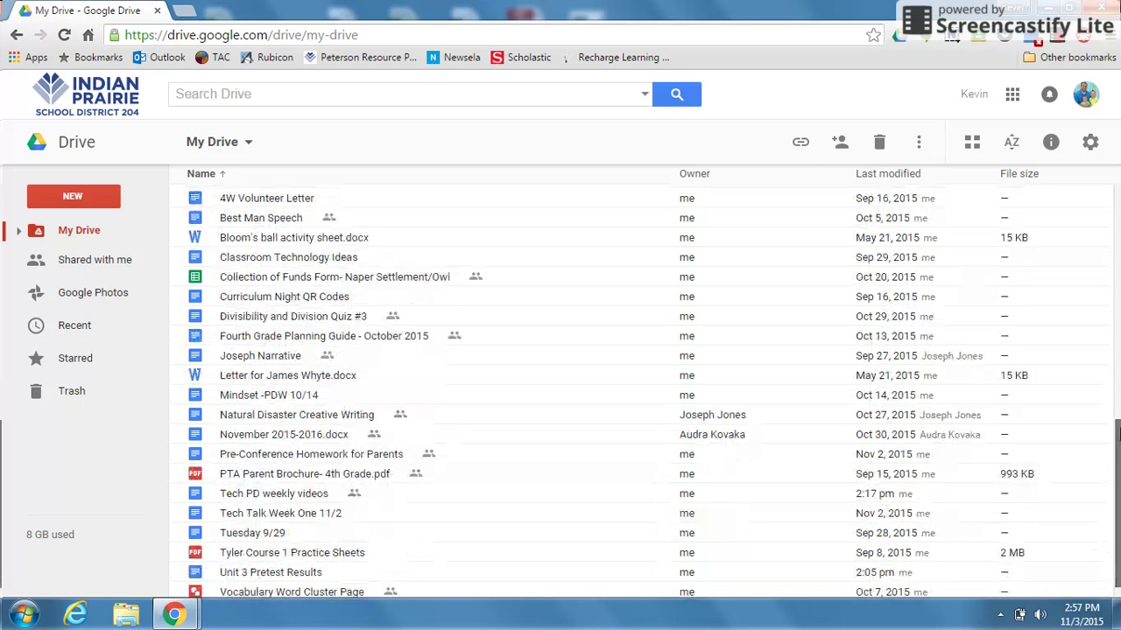
click(278, 501)
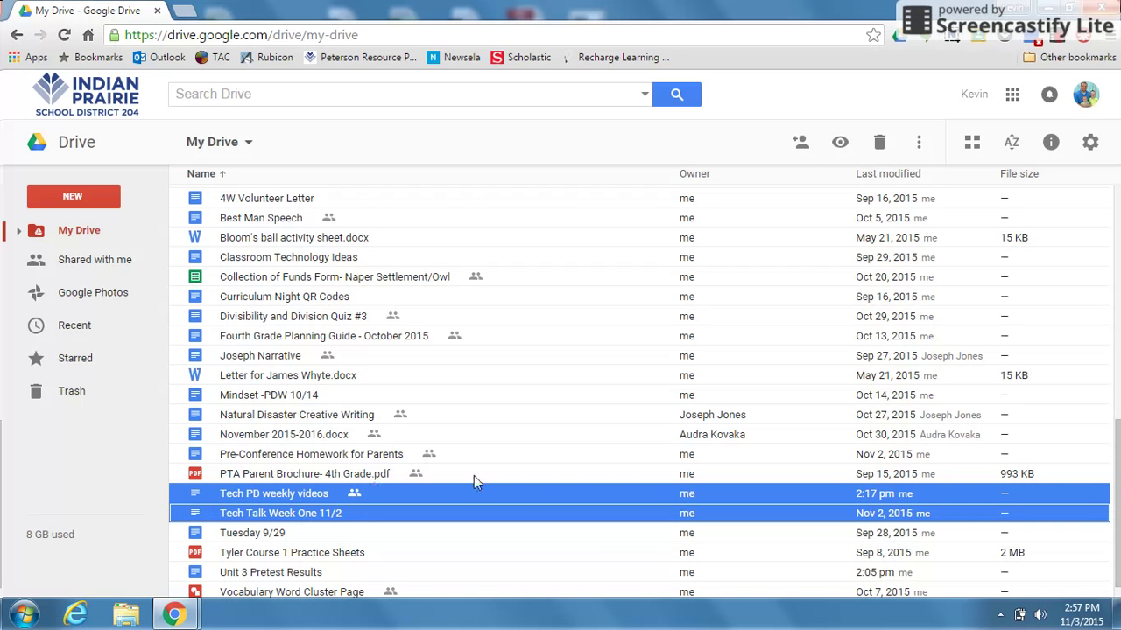
drag(1117, 461, 1118, 466)
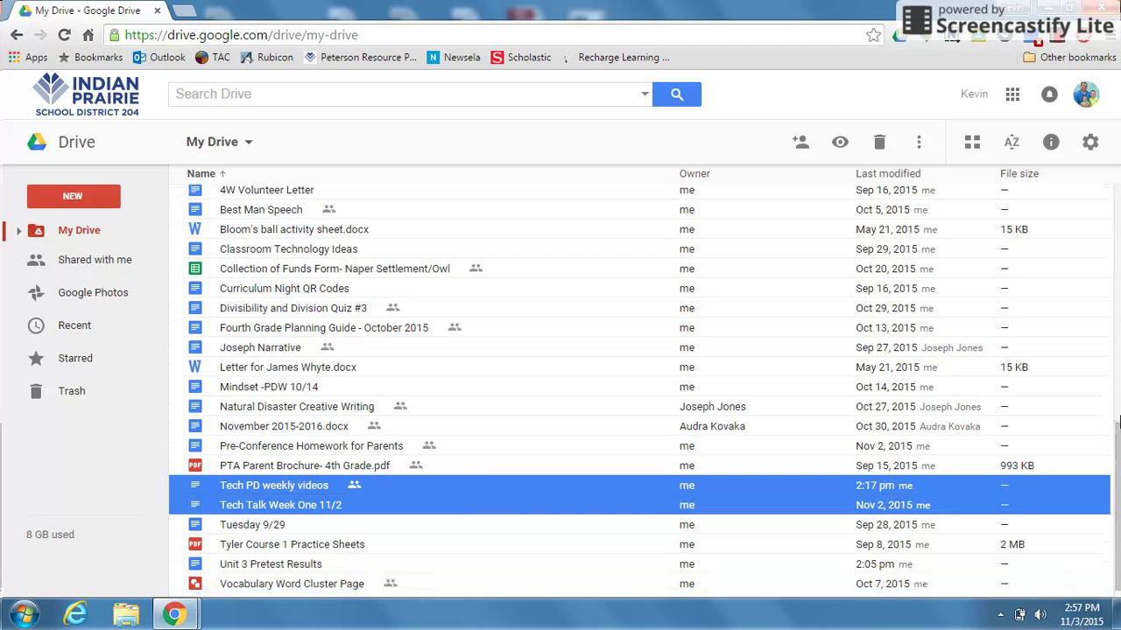
drag(1118, 423, 1118, 405)
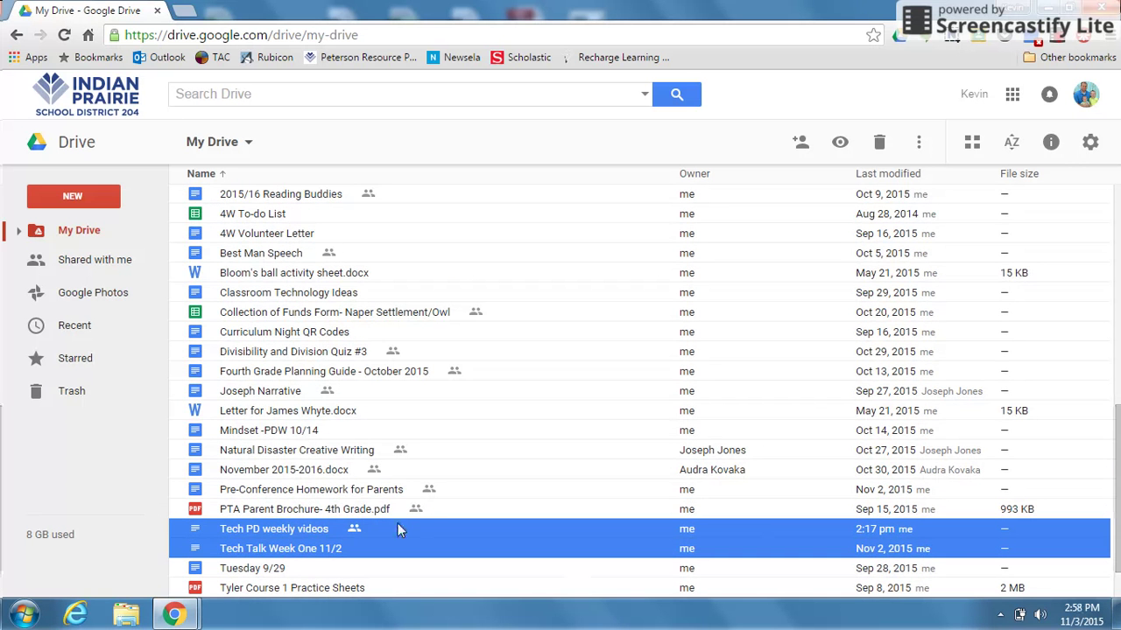
click(278, 530)
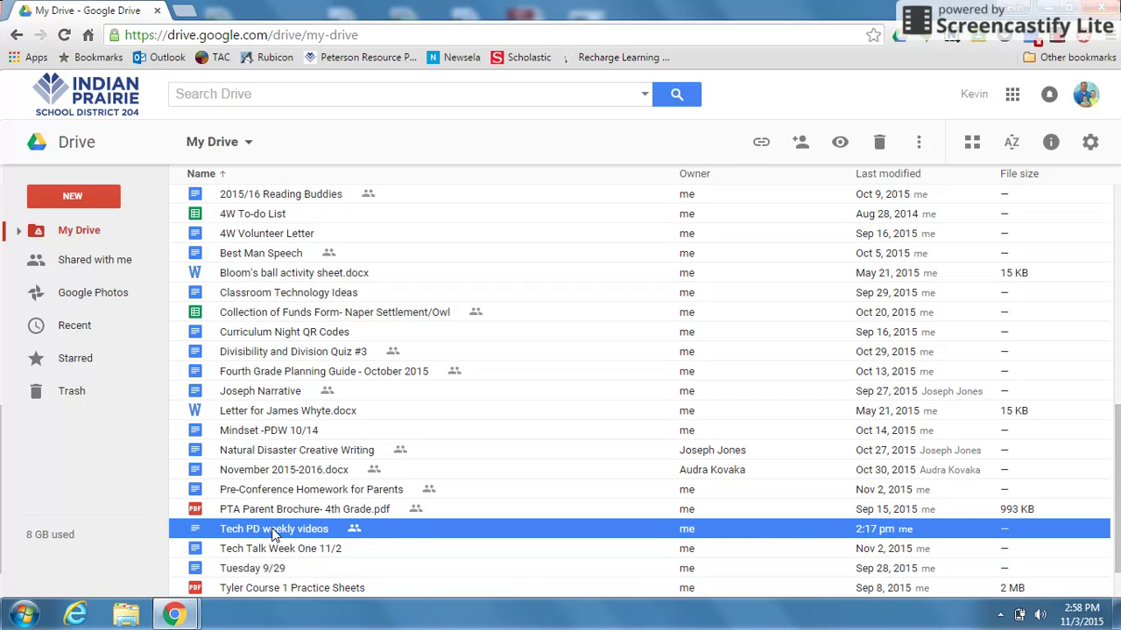
drag(274, 534, 269, 438)
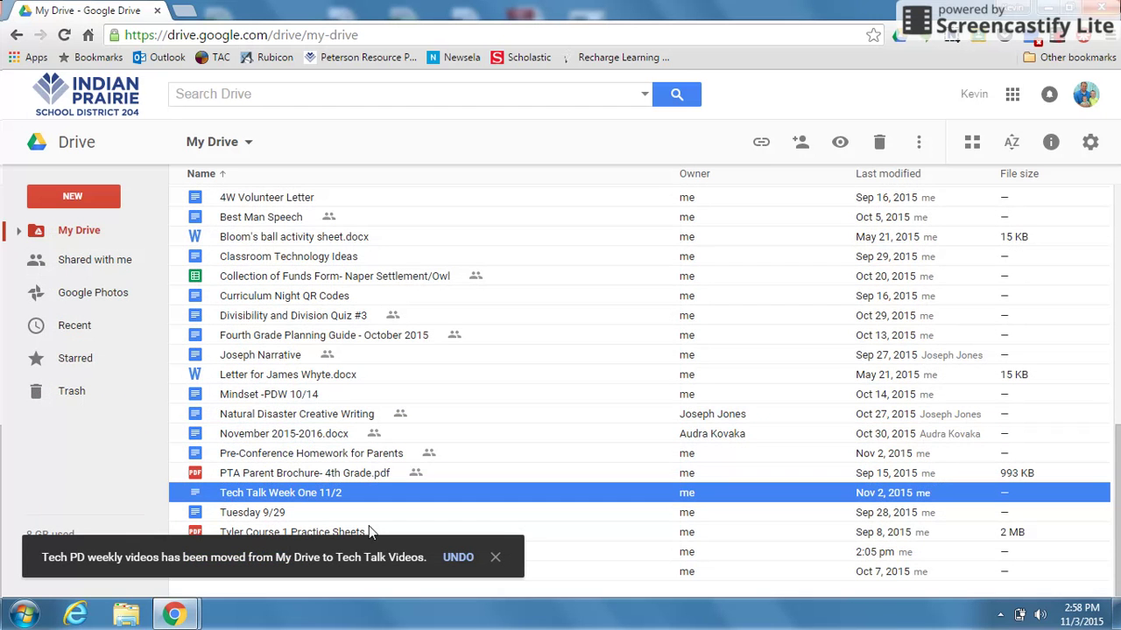
- Move the Tech Talk Week One 11/2 document into the Tech Talk Videos folder using the Move to command
right_click(296, 497)
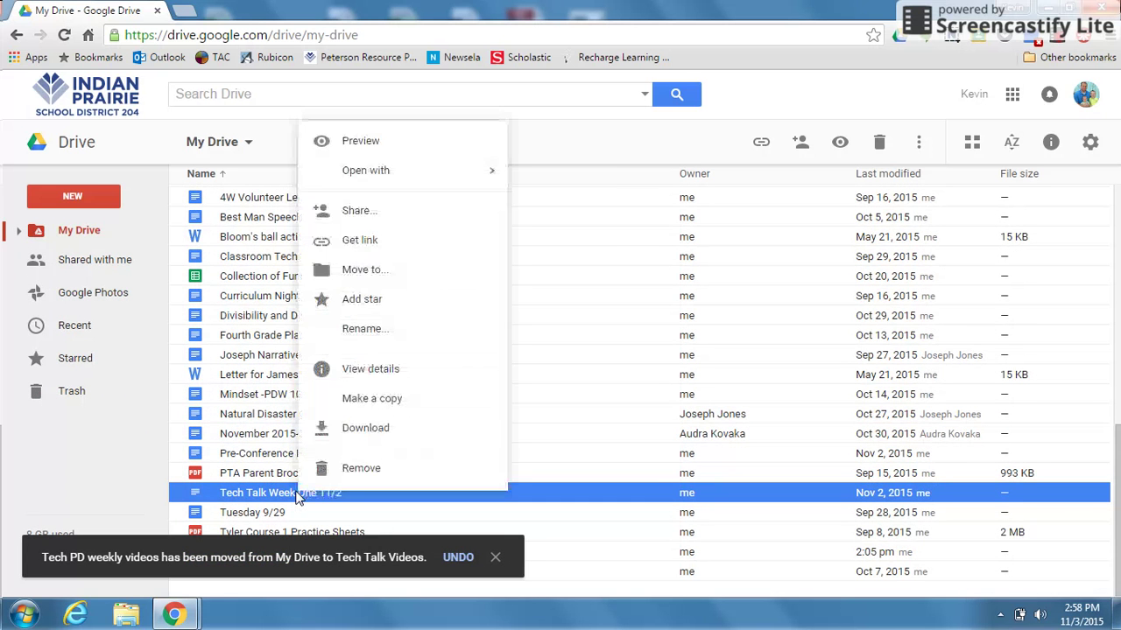
click(361, 272)
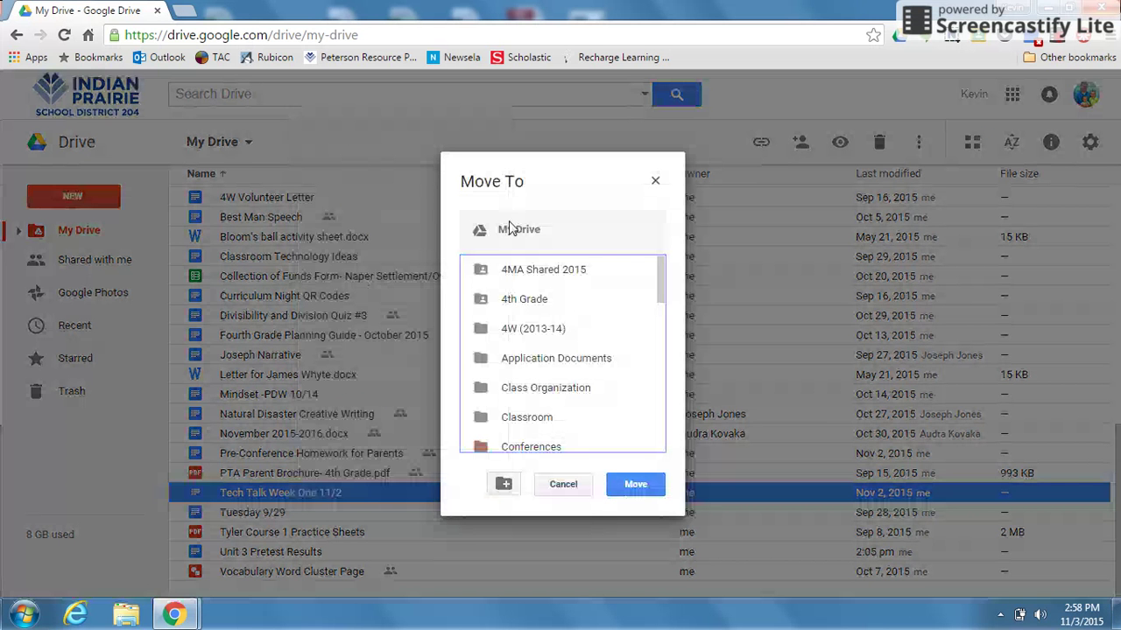
drag(661, 273, 663, 406)
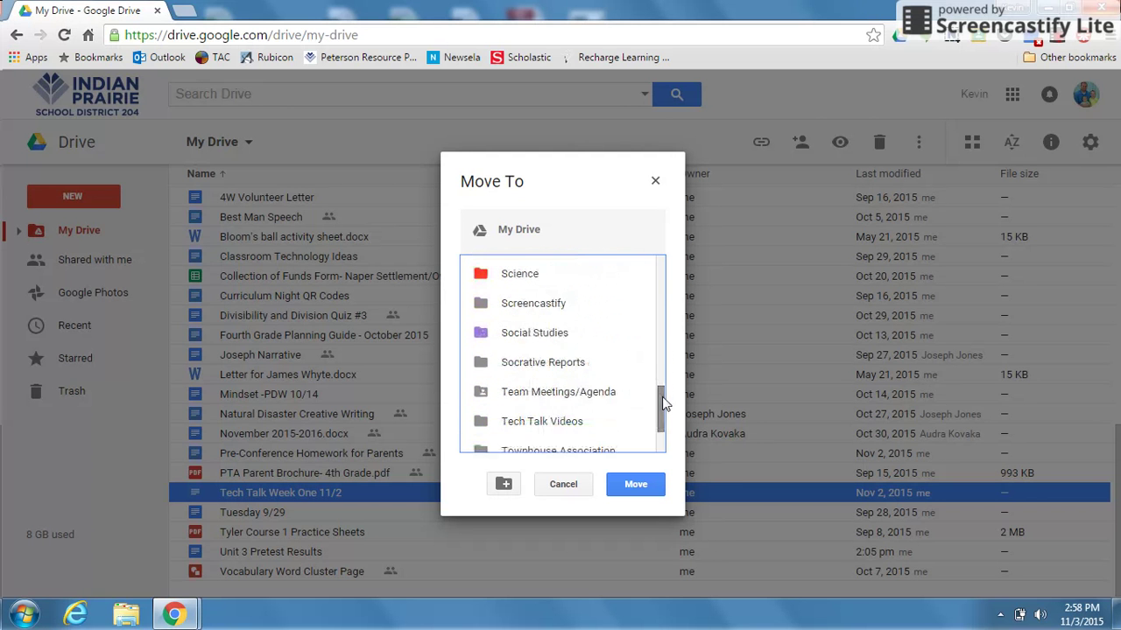
click(572, 422)
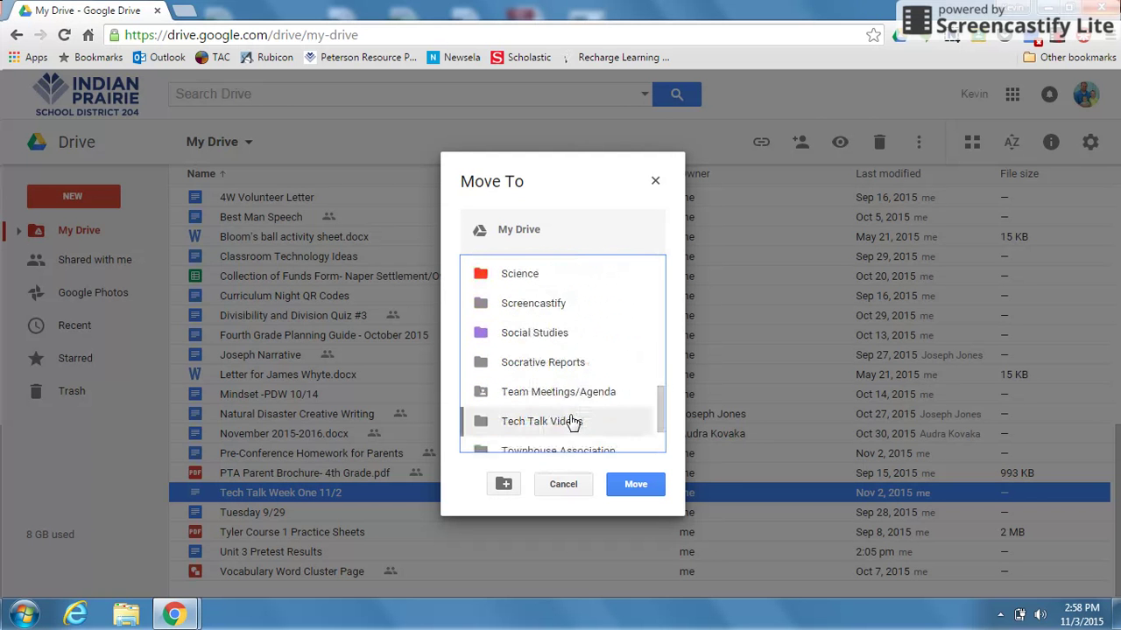
click(627, 486)
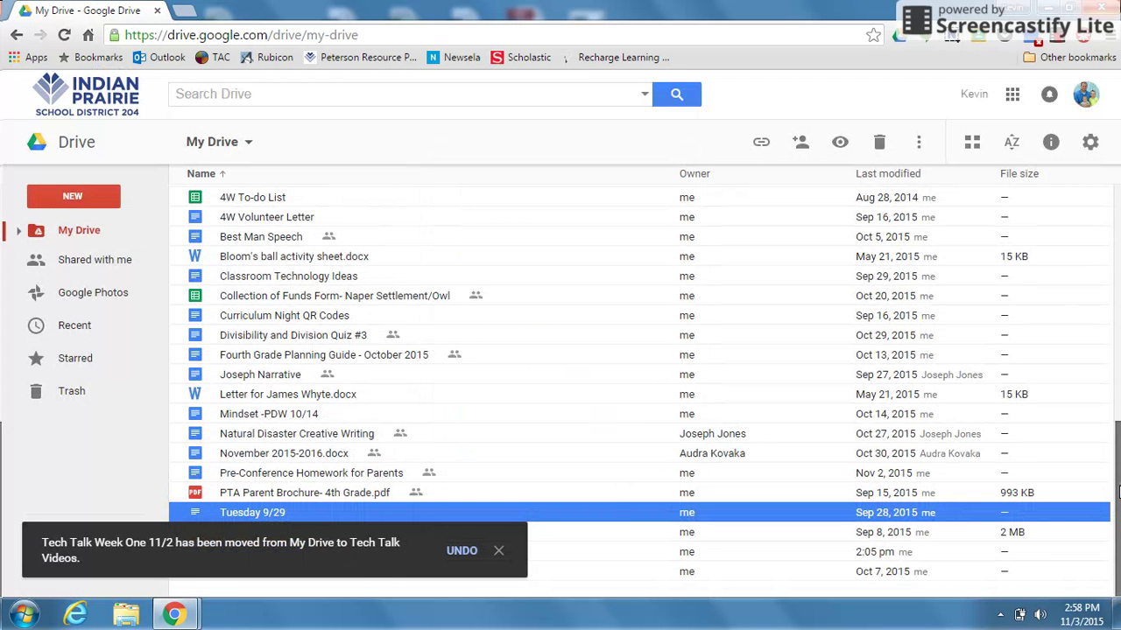
- Upload the Bus List Publisher file from the Desktop to My Drive
drag(1118, 389, 1118, 223)
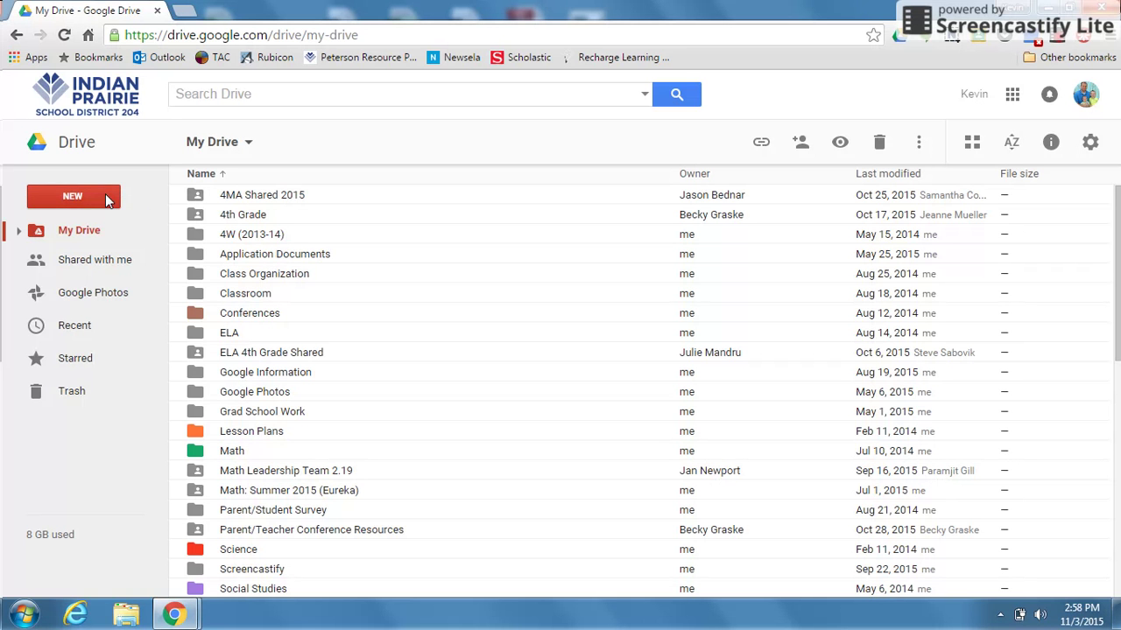
click(109, 201)
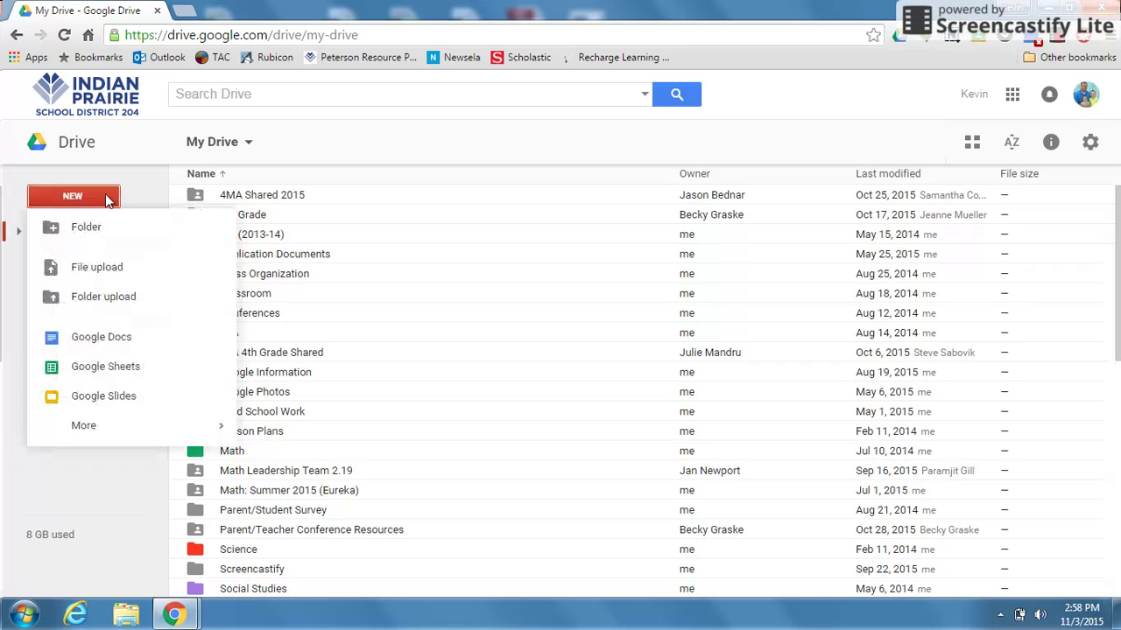
click(119, 279)
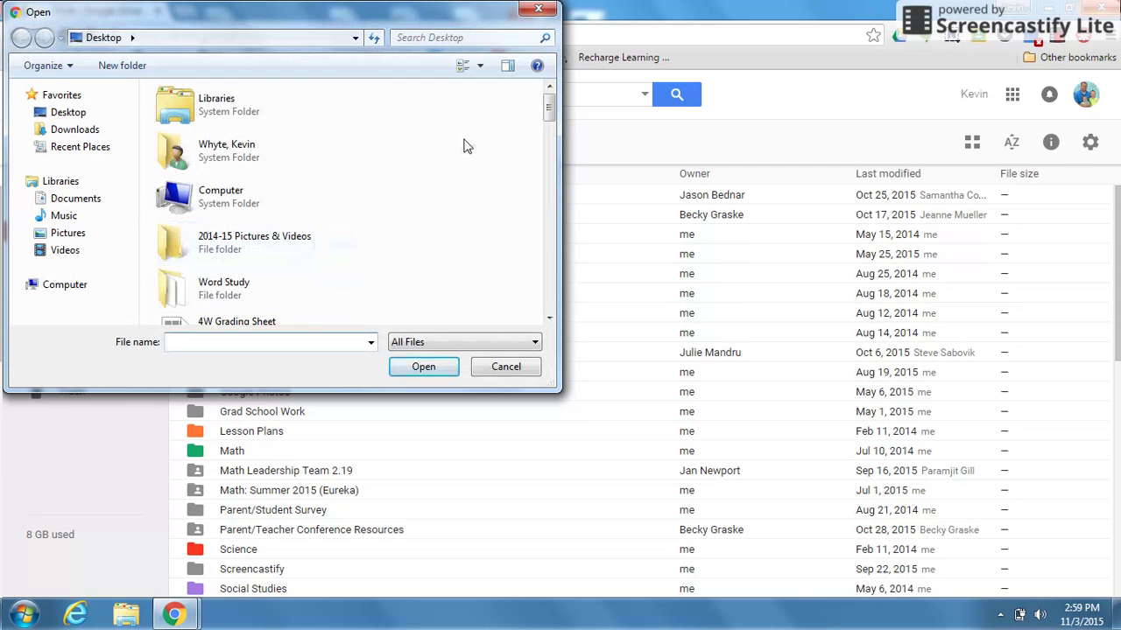
drag(550, 112, 551, 169)
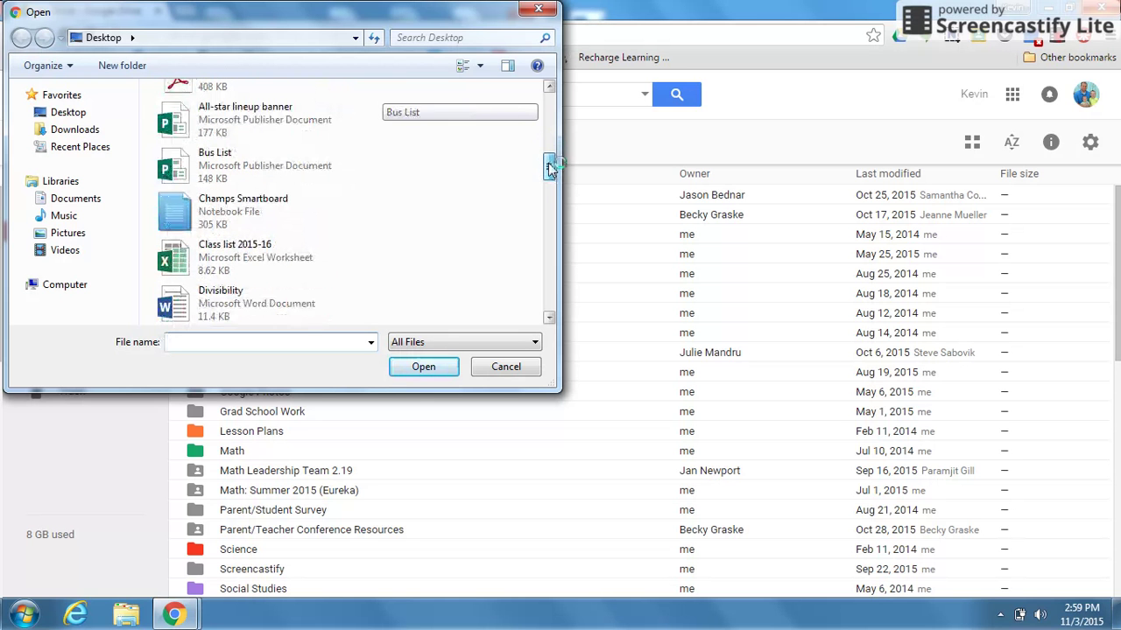
click(229, 178)
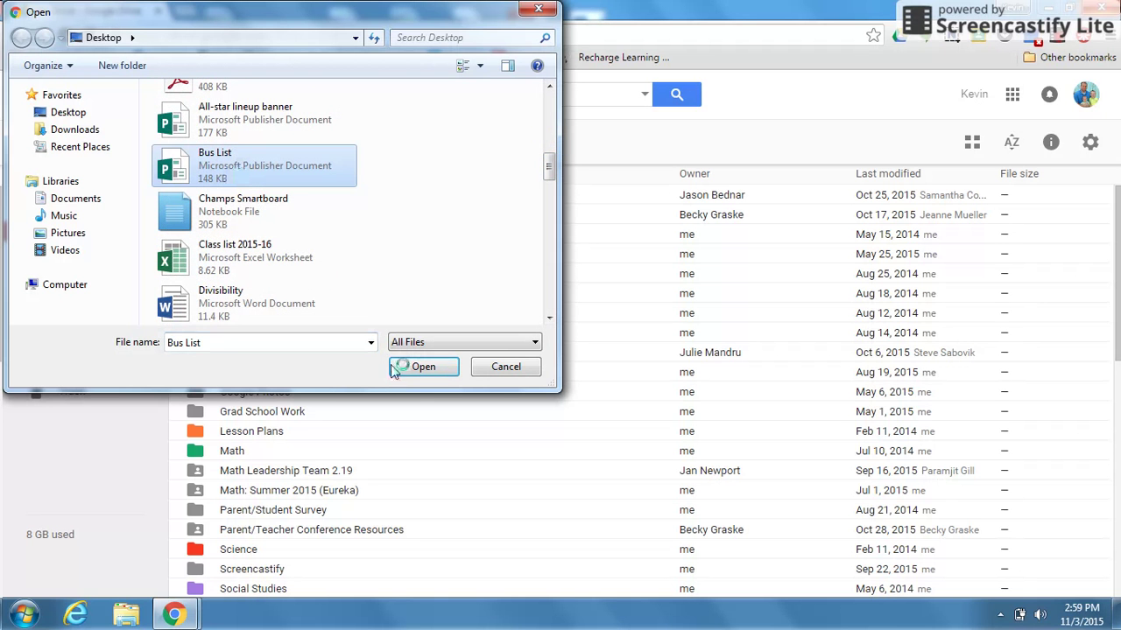
click(422, 368)
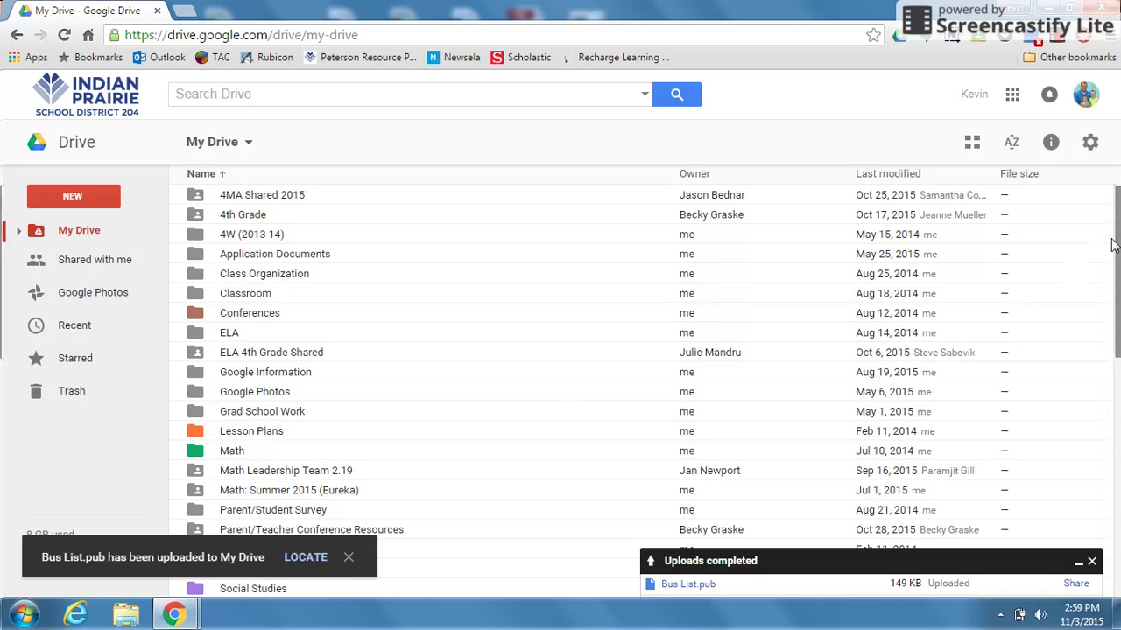
- Move the uploaded Bus List.pub file from My Drive into the Class Organization folder
drag(1116, 249, 1118, 522)
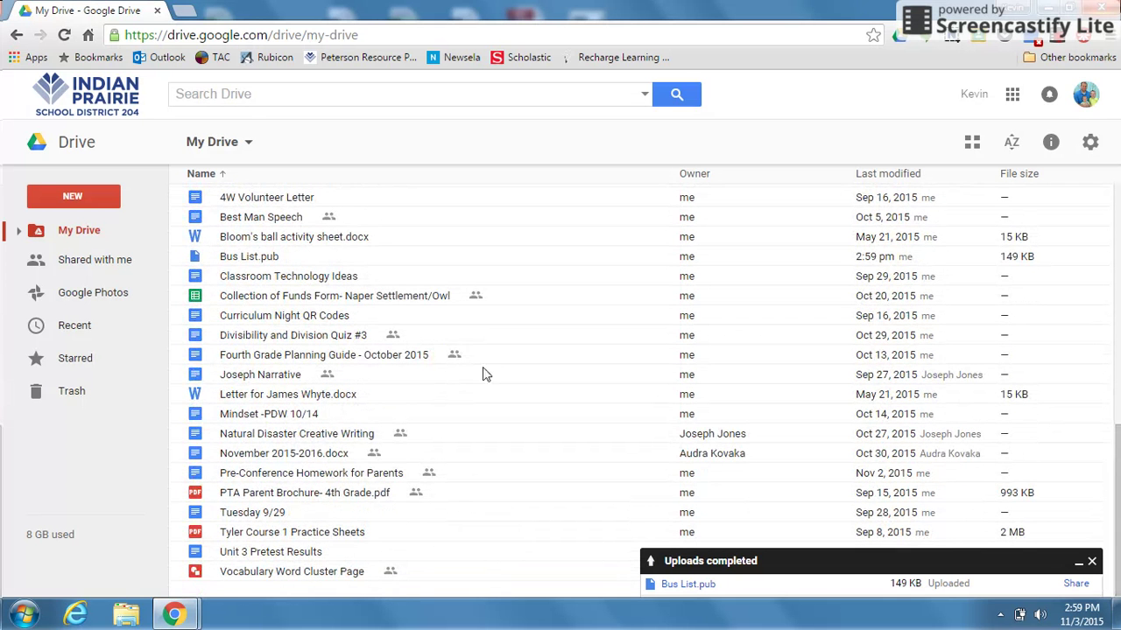
right_click(271, 262)
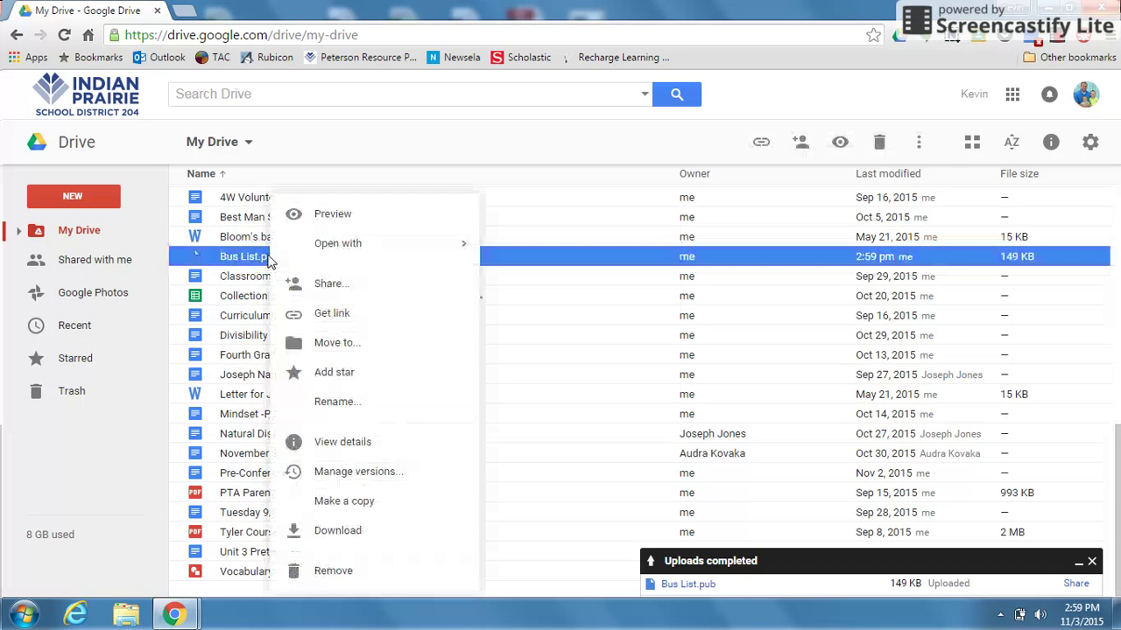
click(331, 354)
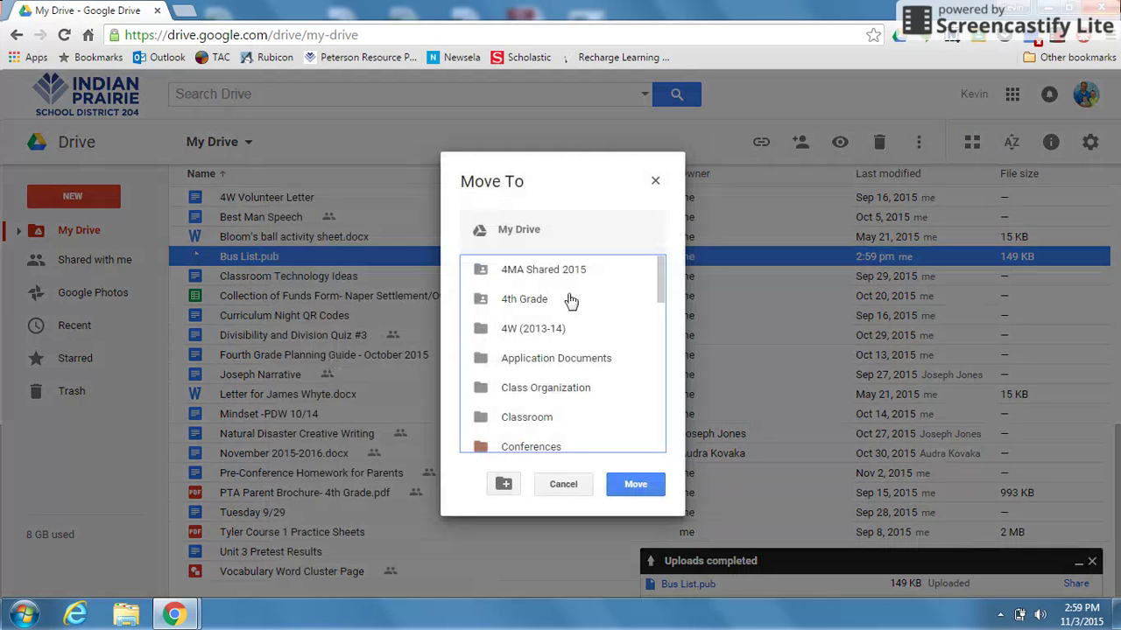
click(635, 485)
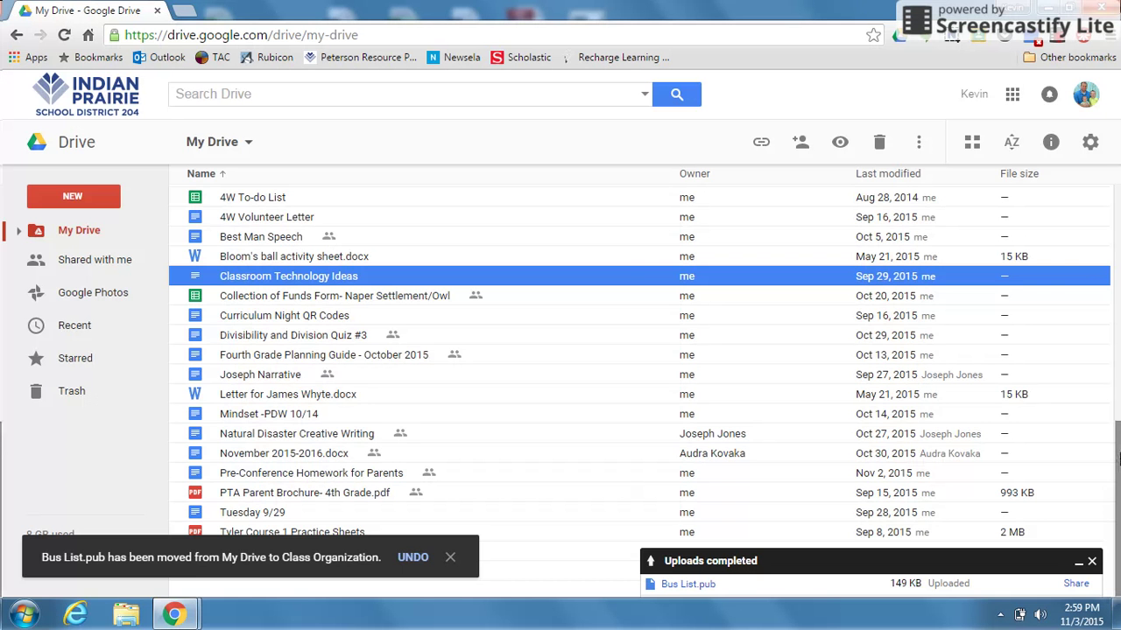
- Open the Class Organization folder in My Drive and go into its Grading Sheets subfolder
click(1118, 298)
drag(1118, 297, 1118, 214)
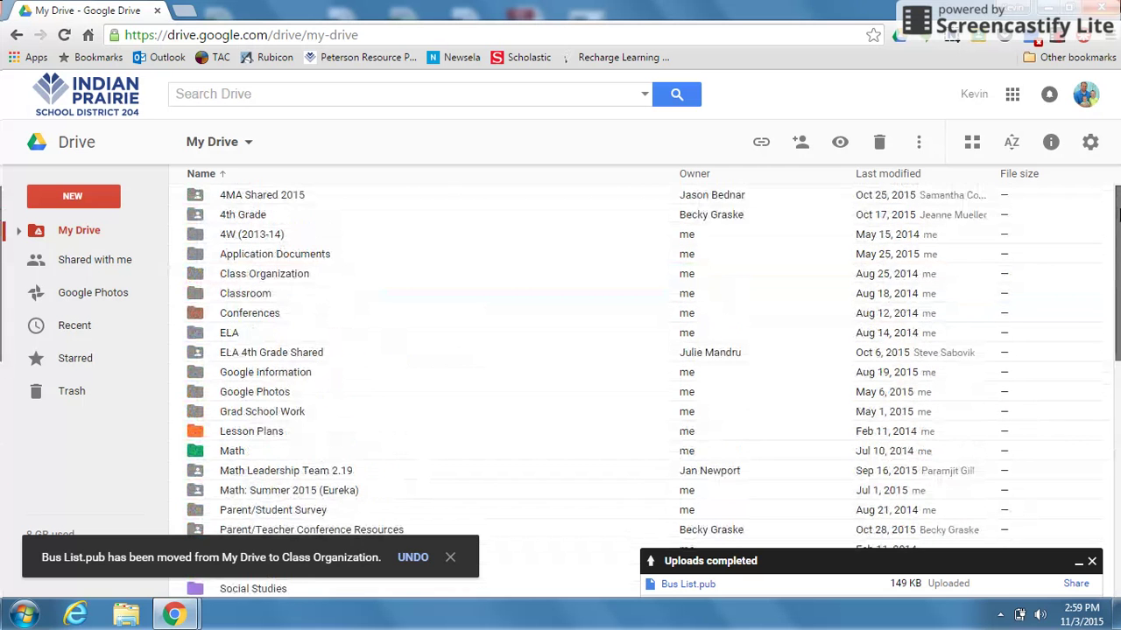
click(245, 275)
double_click(244, 276)
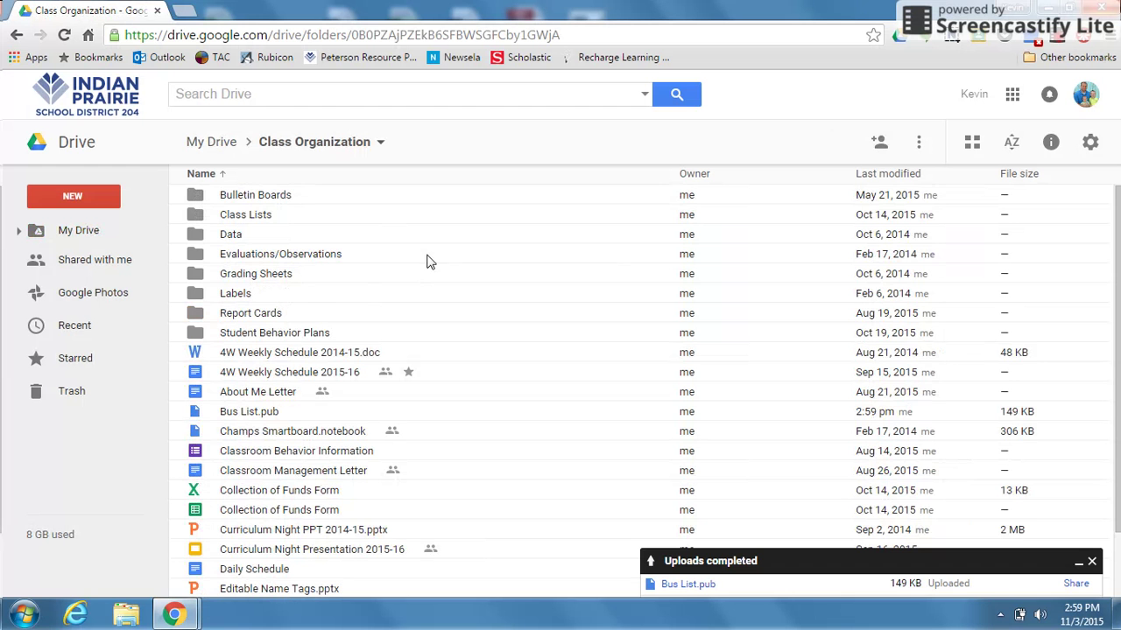
double_click(258, 276)
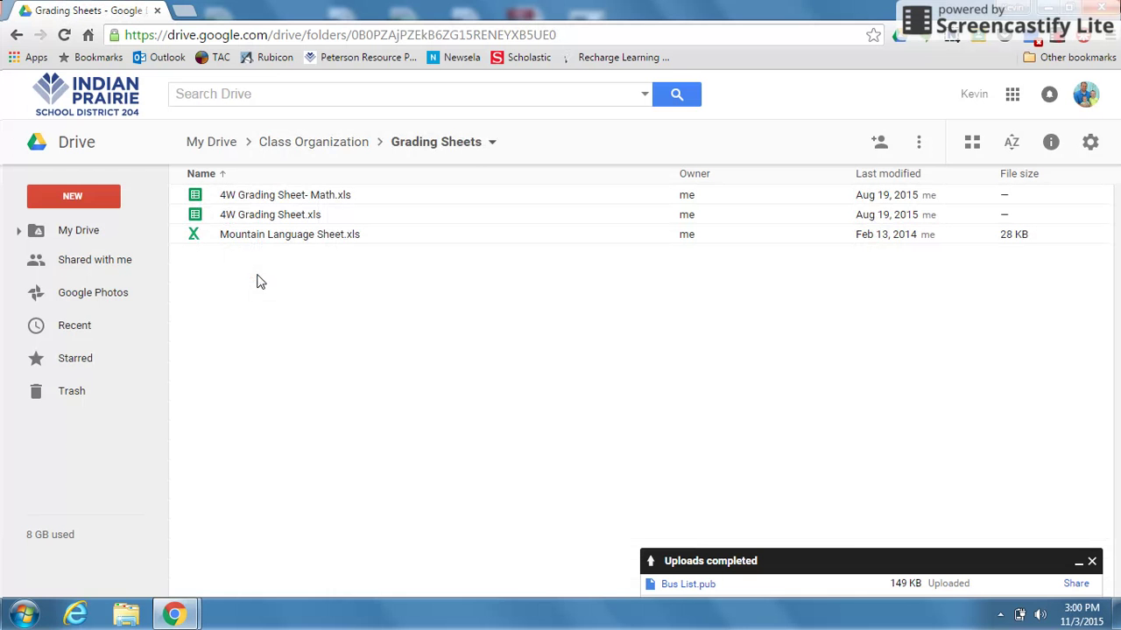
click(69, 199)
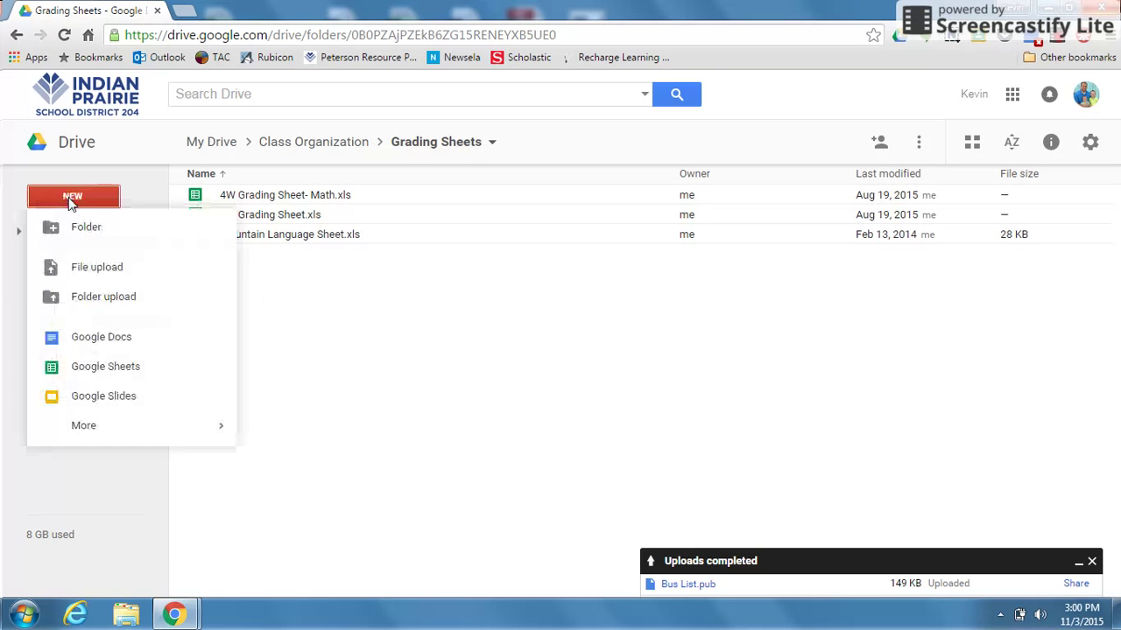
click(89, 279)
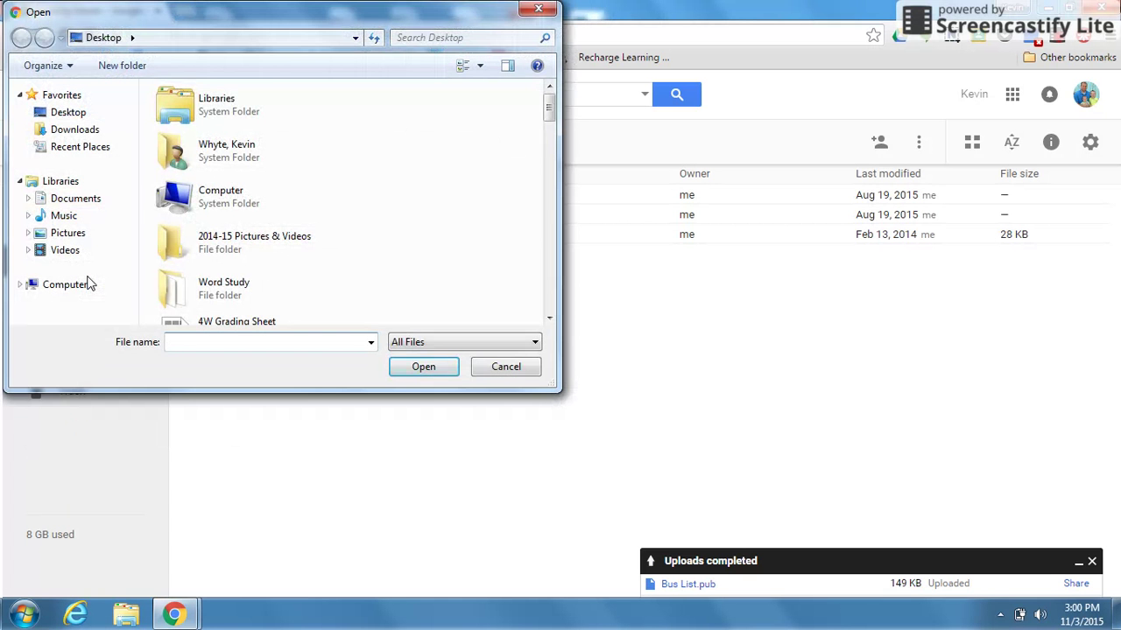
click(506, 367)
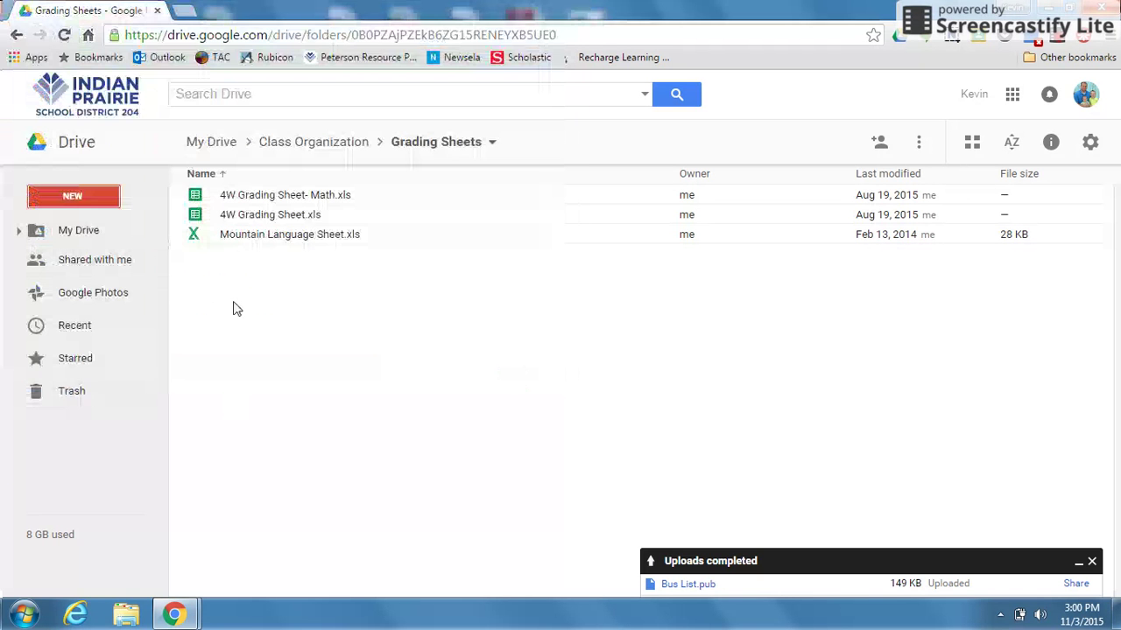
- Add the November.docx shared on Oct 30, 2015 from Shared with me to My Drive and move it into the Tech Talk Videos folder
click(102, 262)
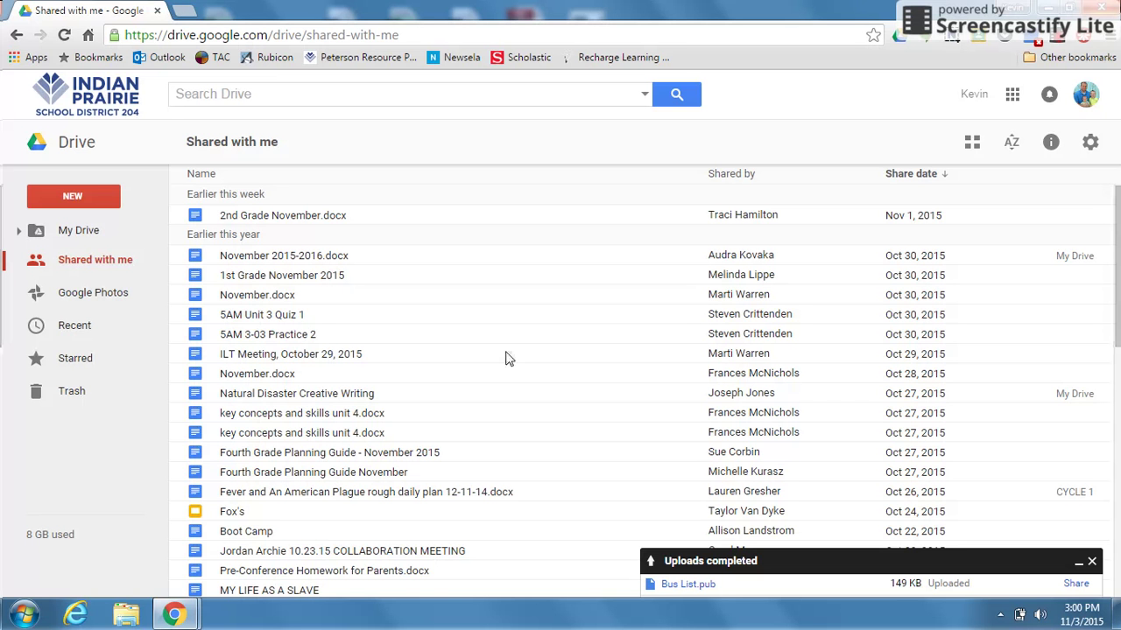
right_click(251, 300)
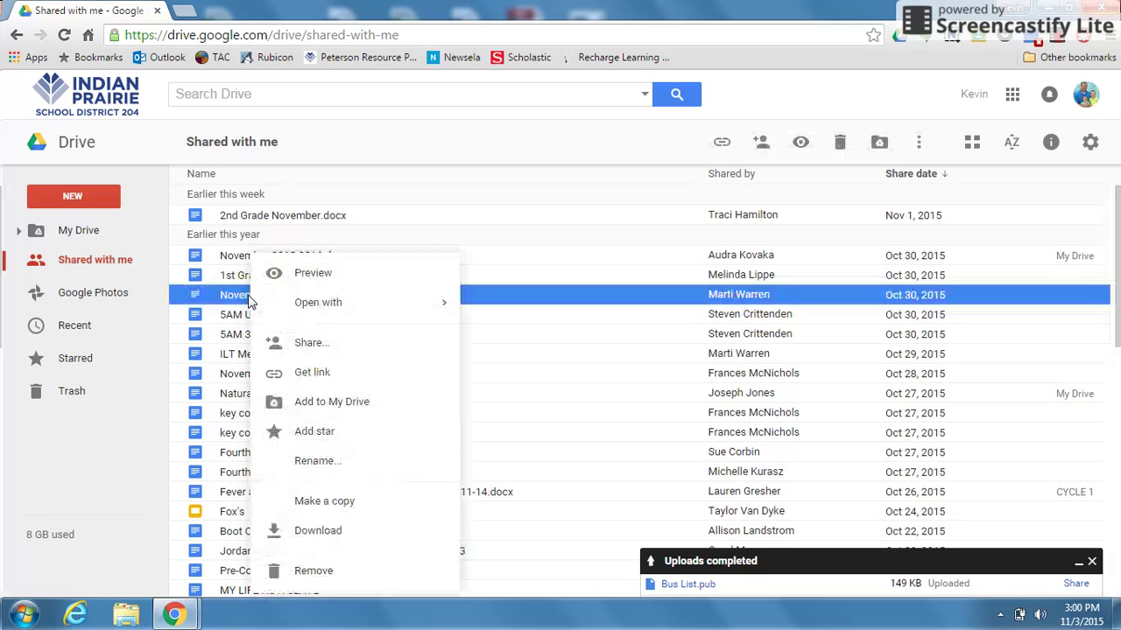
click(322, 408)
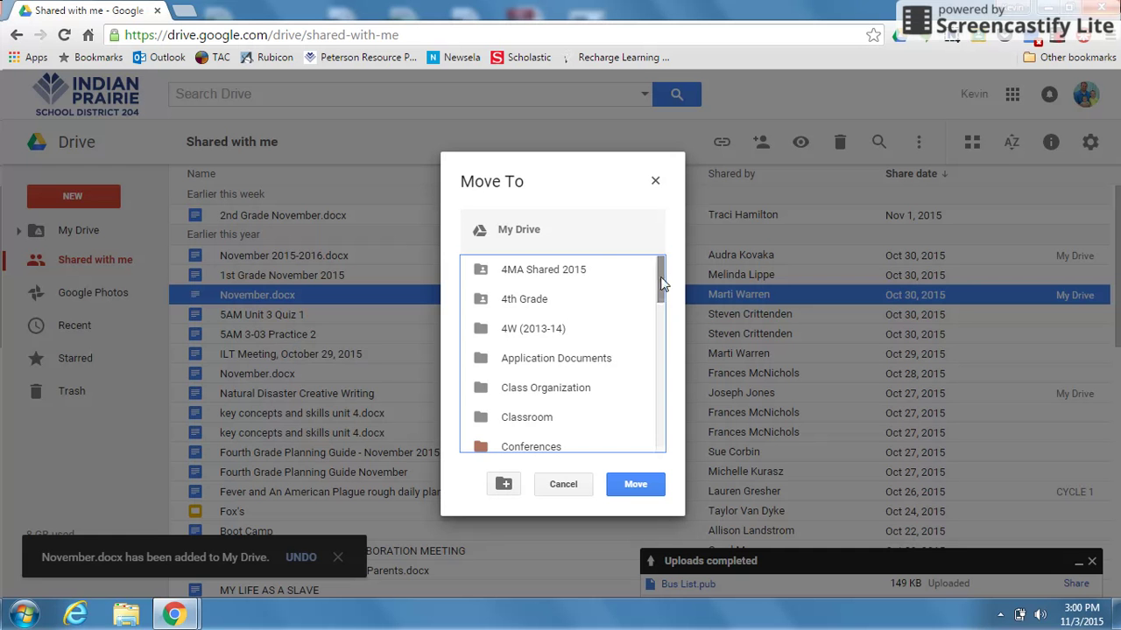
mouse_move(663, 283)
mouse_down()
mouse_move(669, 427)
mouse_move(665, 275)
mouse_up()
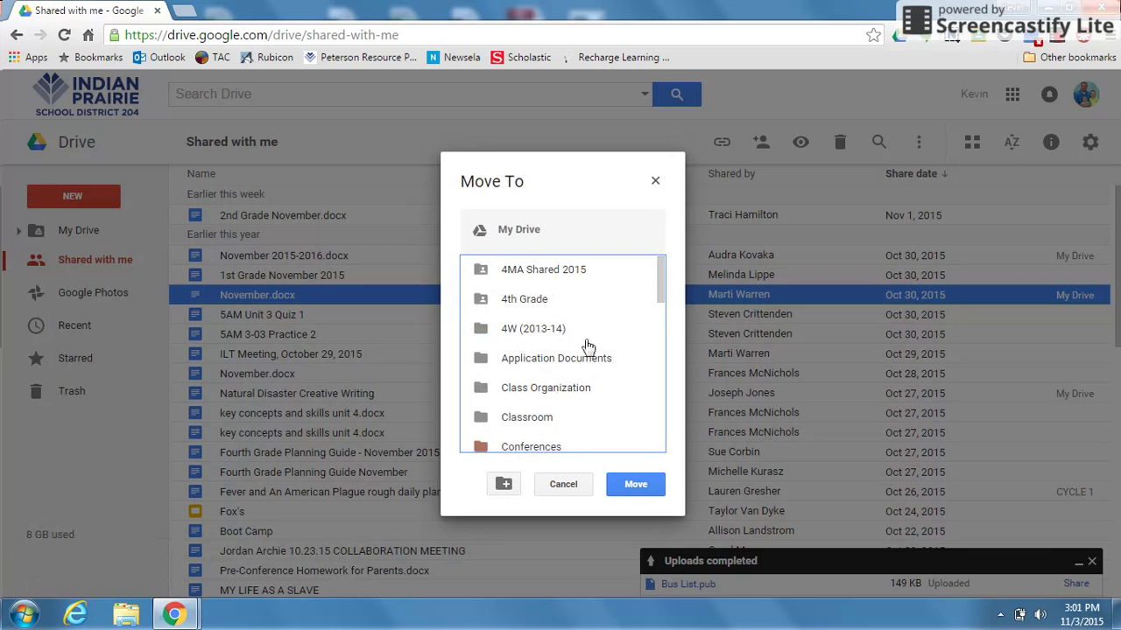
drag(655, 274, 663, 405)
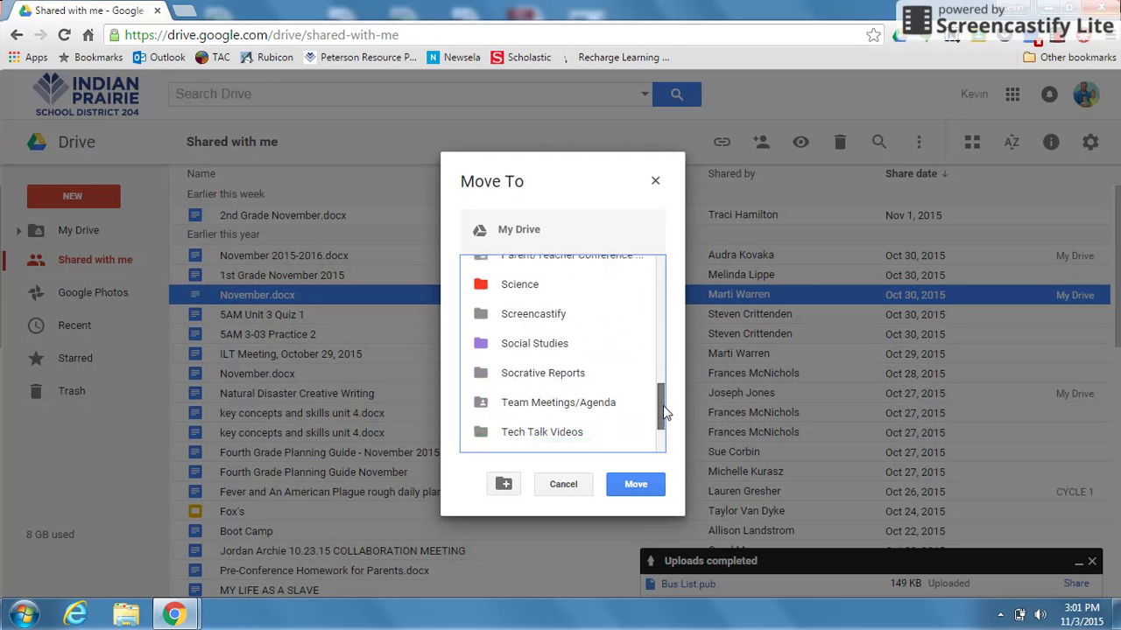
click(582, 435)
click(636, 487)
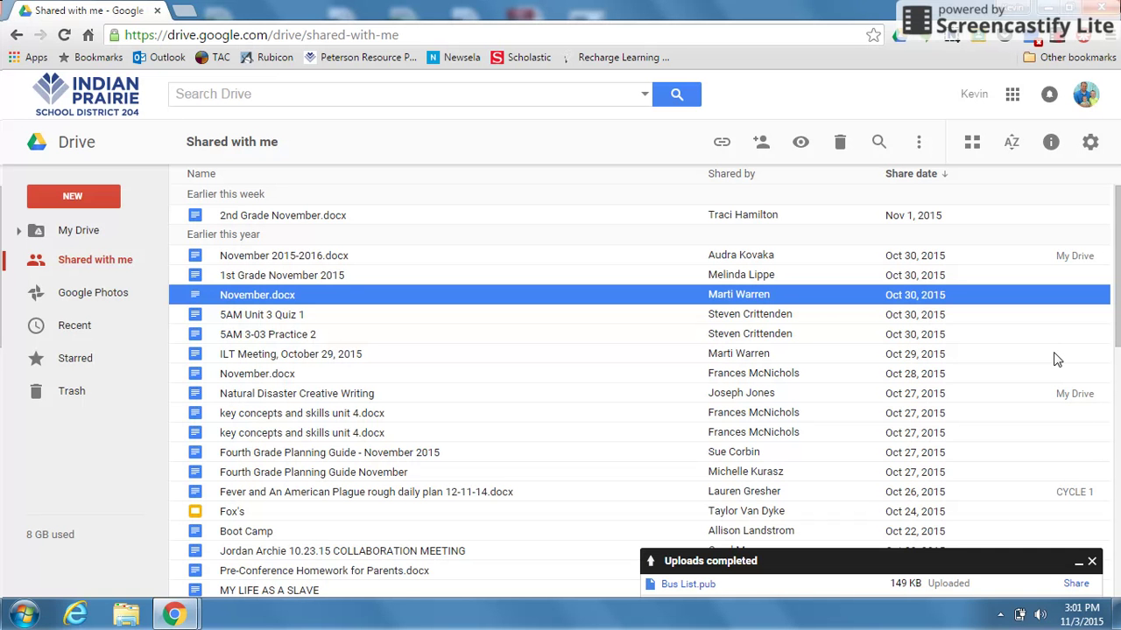
- Locate the shared November 2015-2016.docx file in My Drive, and return to the Shared with me list
click(1075, 257)
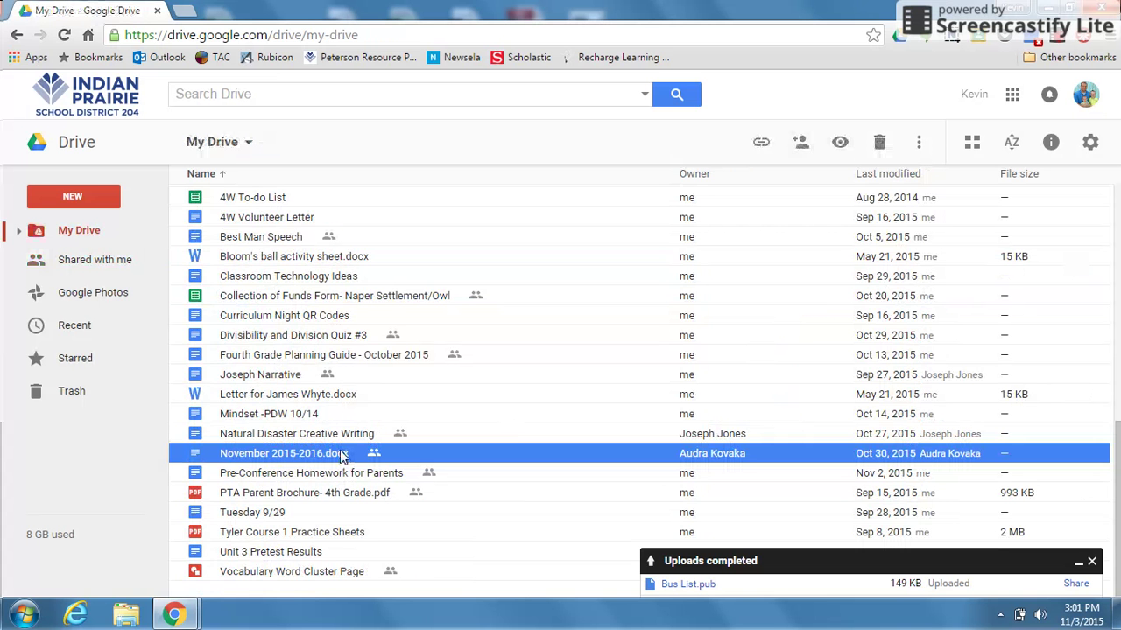
click(72, 276)
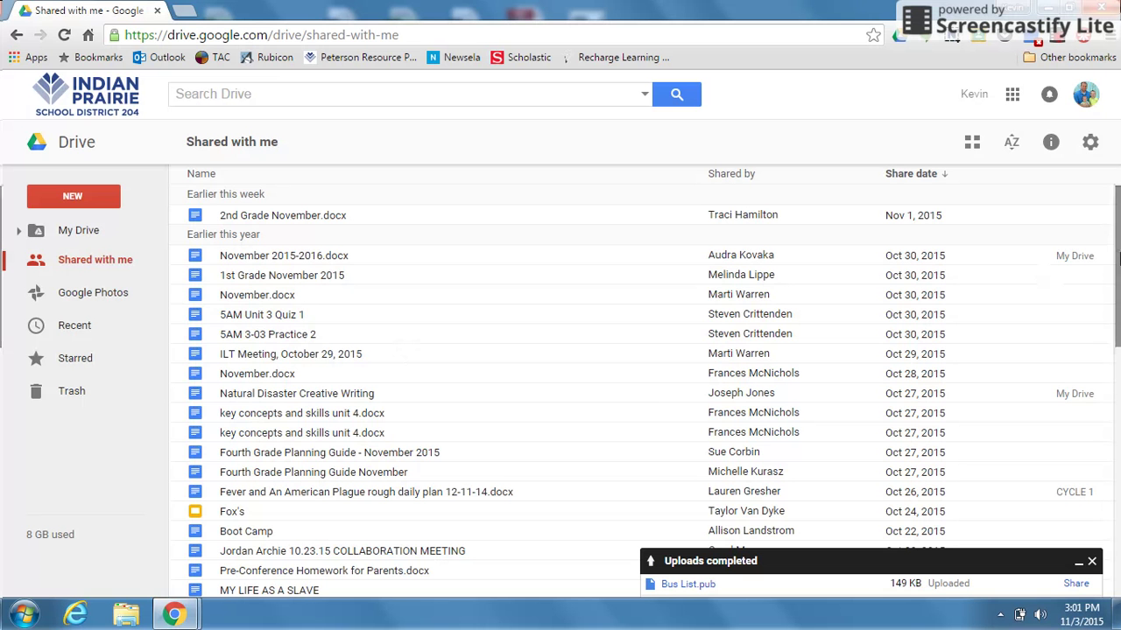
mouse_move(1118, 254)
mouse_down()
mouse_move(1118, 306)
mouse_move(1118, 252)
mouse_up()
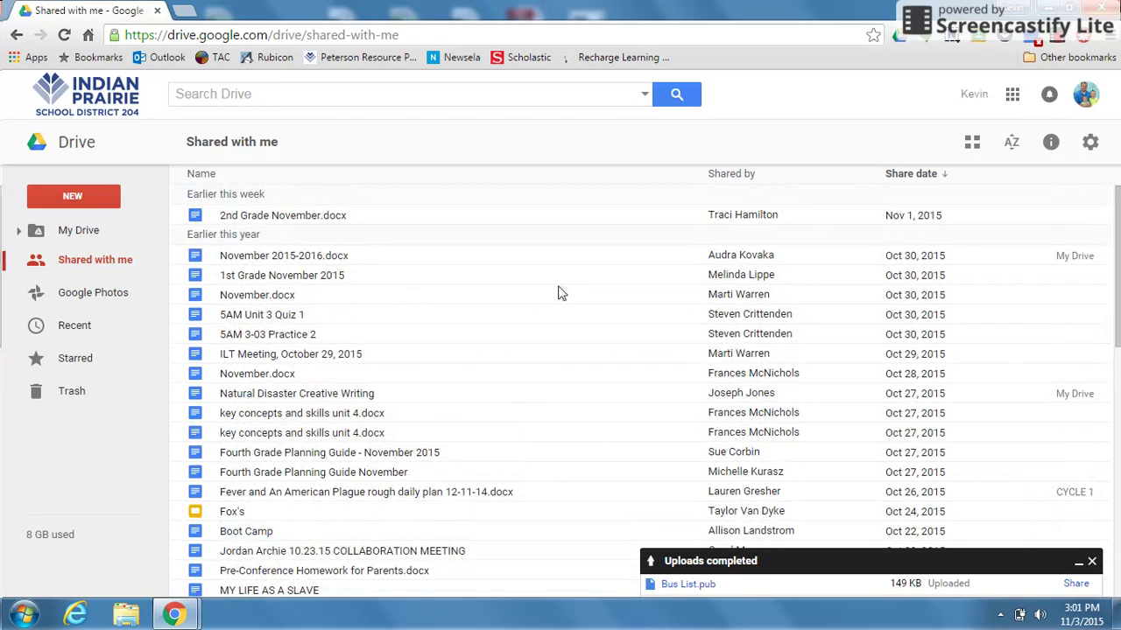
- Add a star to November 2015-2016.docx in the Shared with me list
click(326, 260)
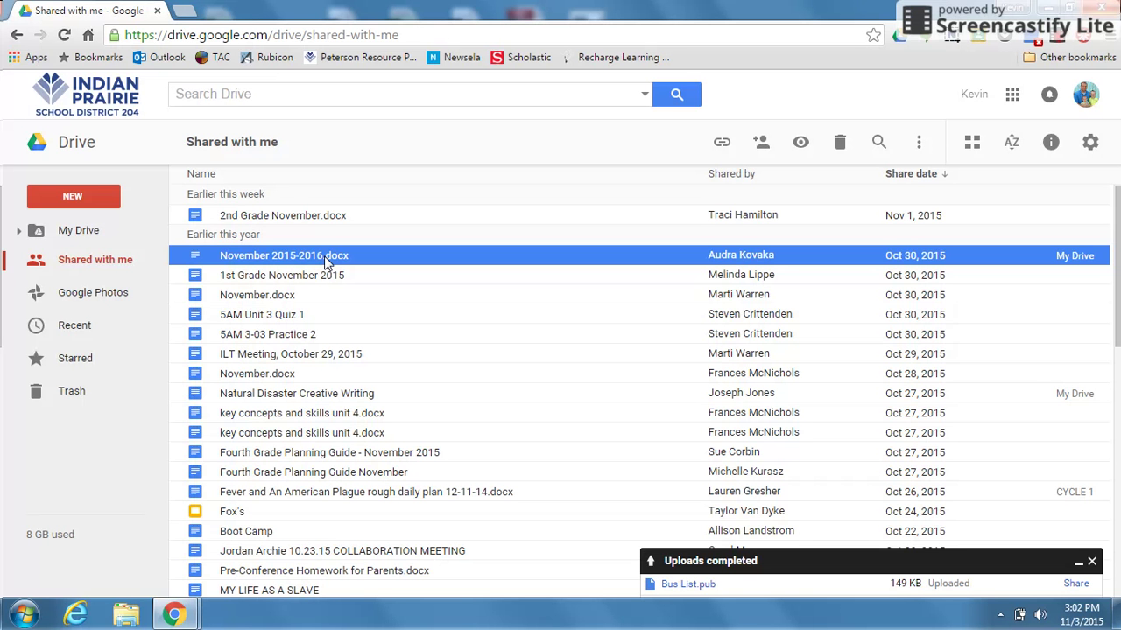
right_click(332, 261)
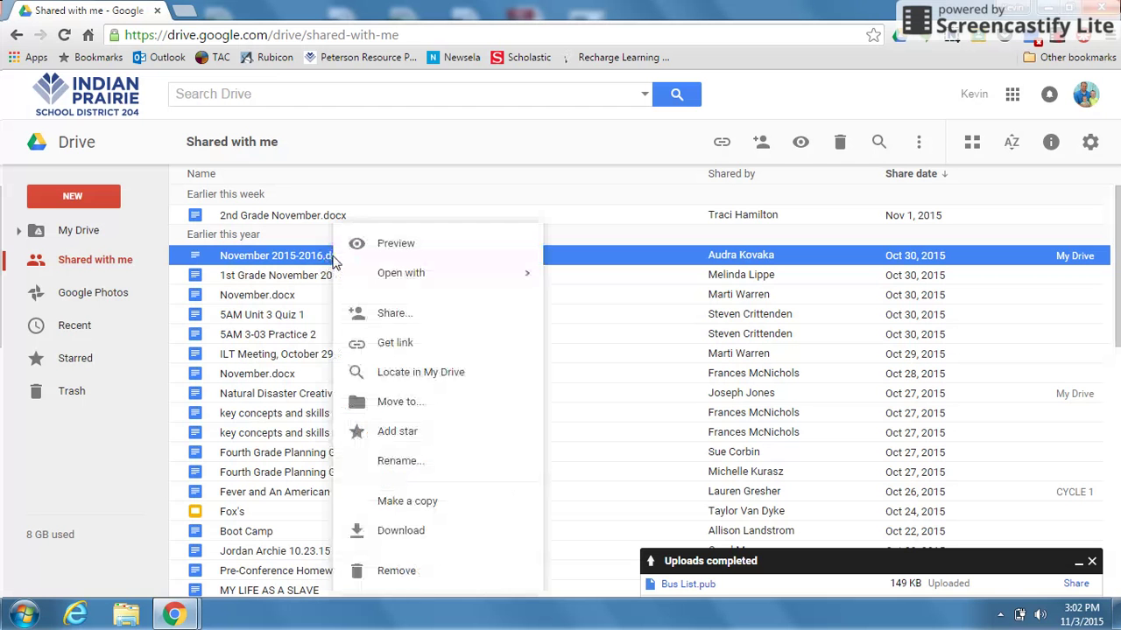
click(407, 434)
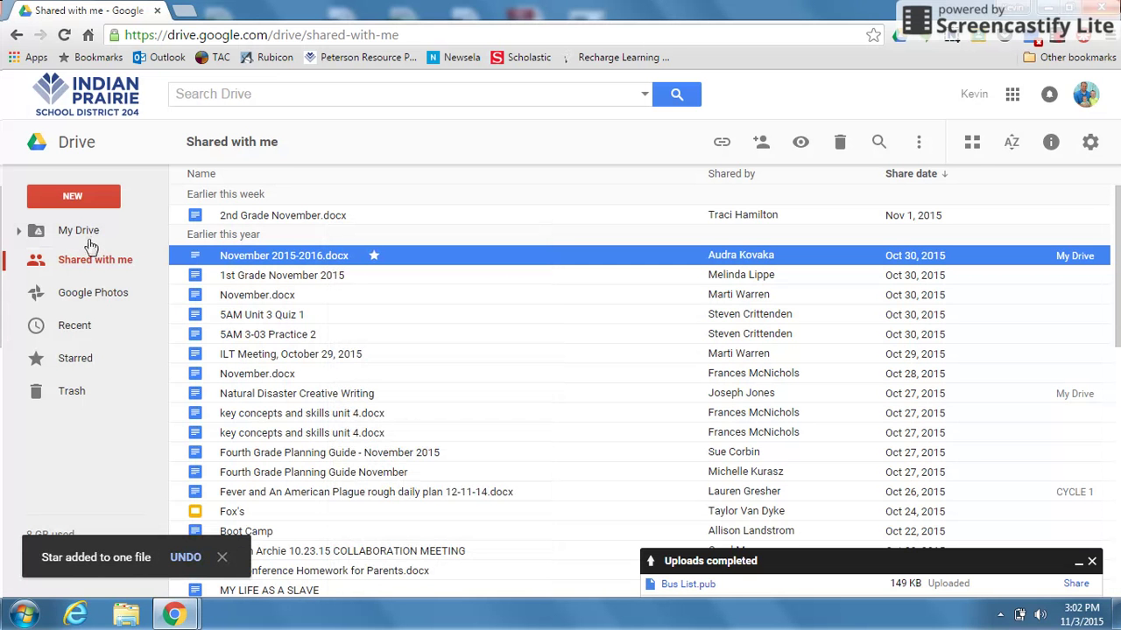
- View the Starred files list and return to My Drive
click(88, 360)
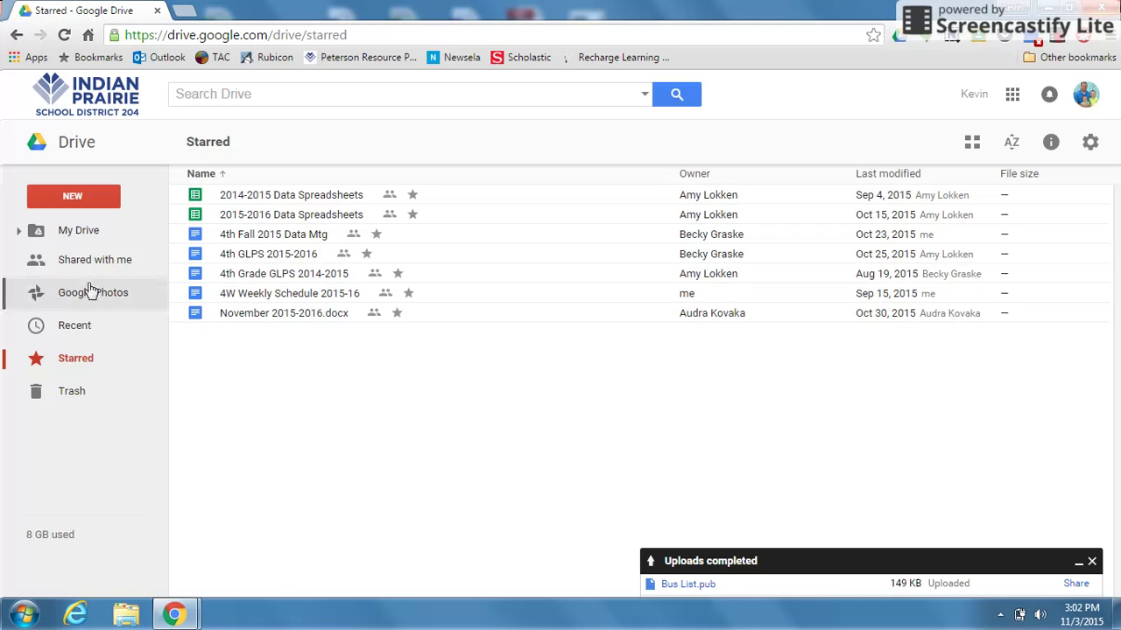
click(99, 241)
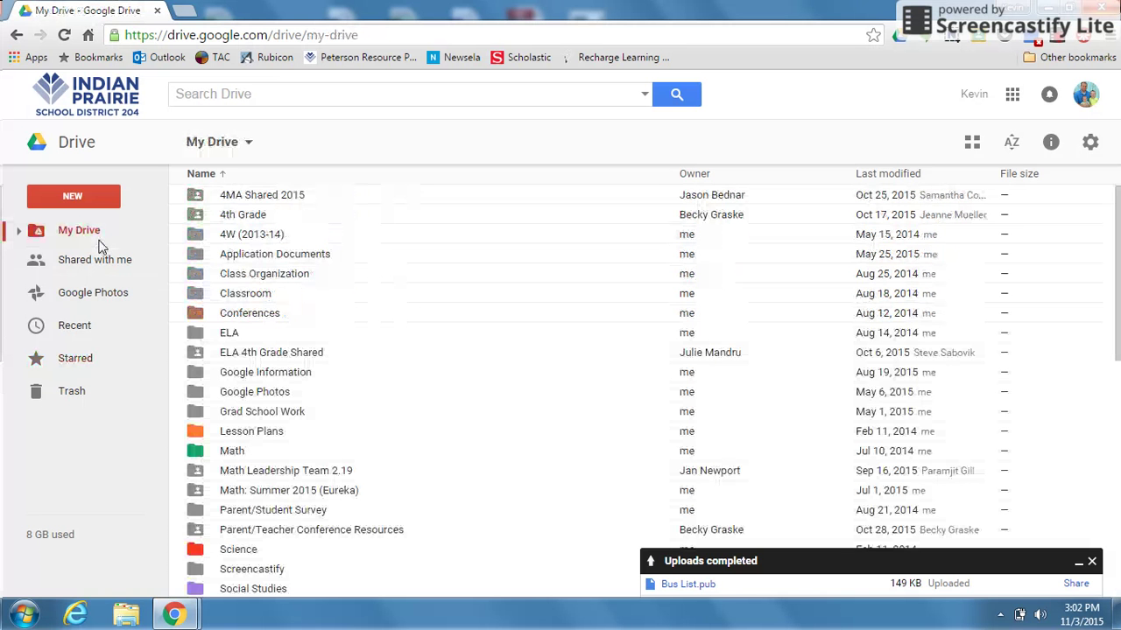